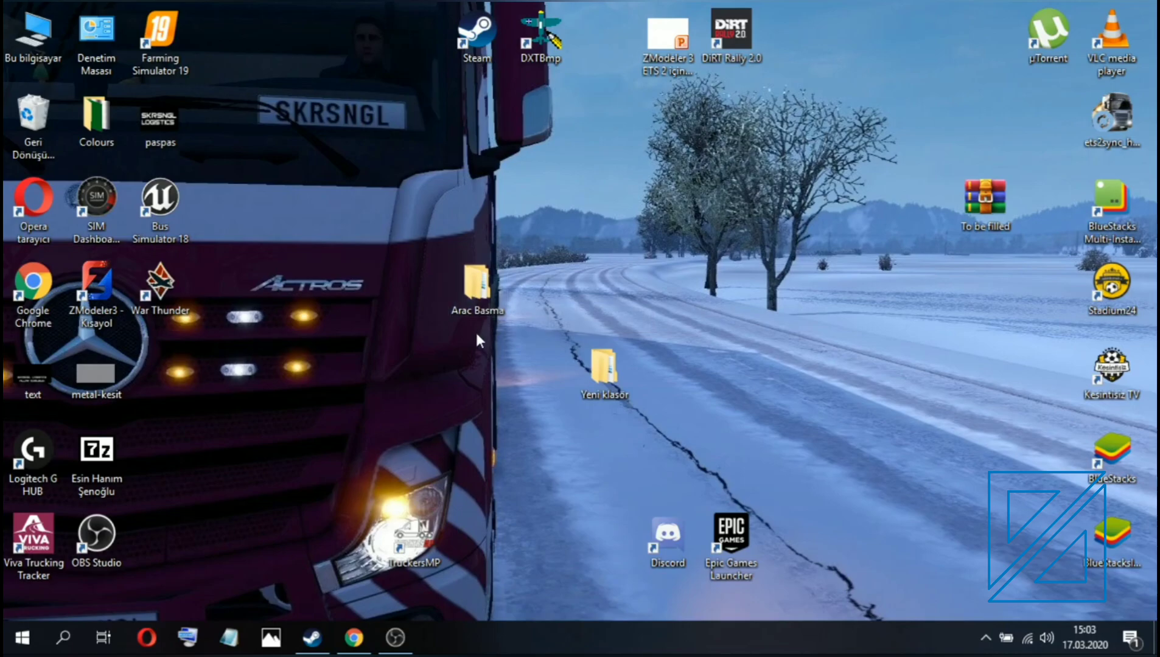
Check the folder structure inside the desktop folder Arac Basma down to vehicle\truck, and close the window.
double_click(478, 299)
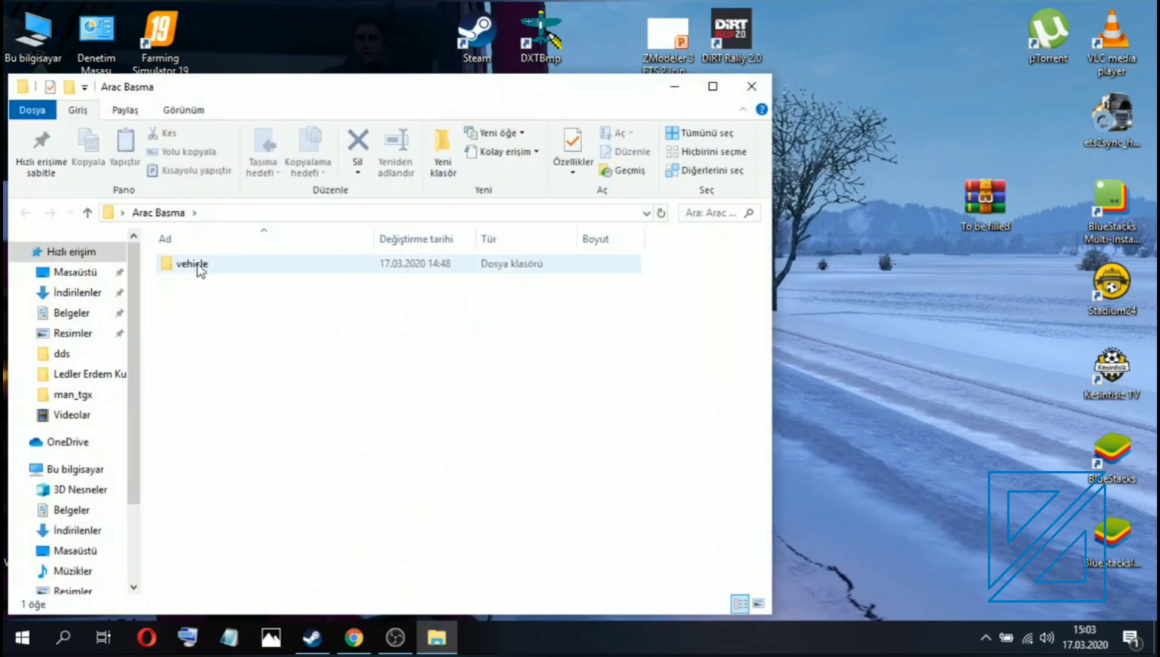
double_click(192, 266)
double_click(195, 265)
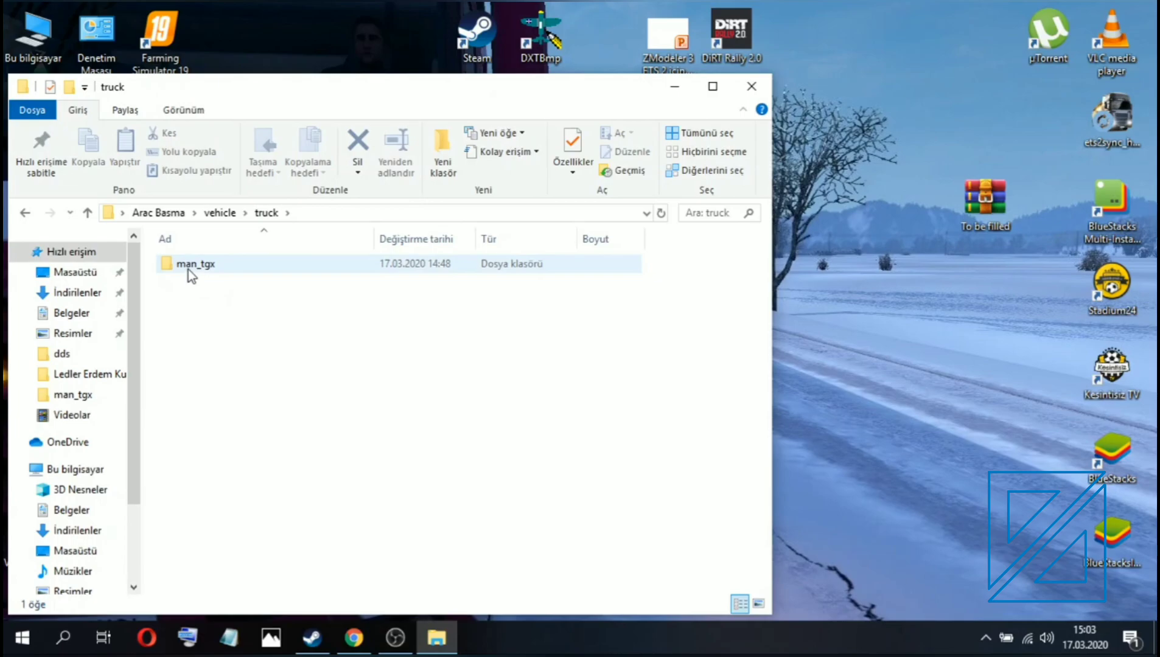
click(751, 87)
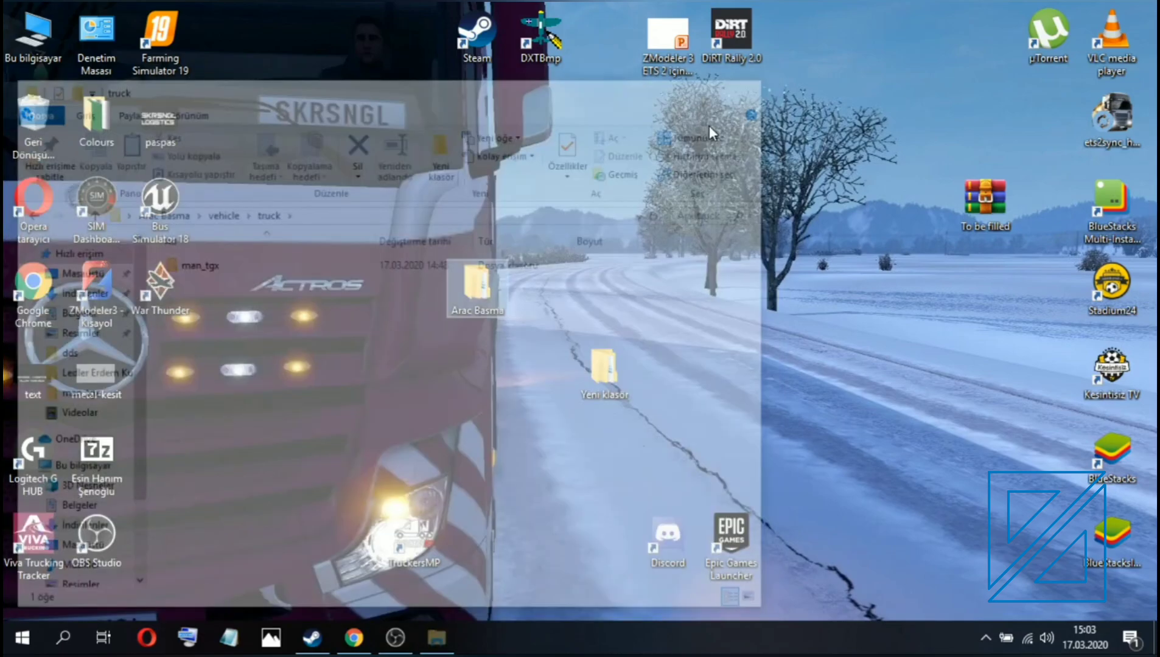
Launch ZModeler3 and start importing a model file.
double_click(95, 283)
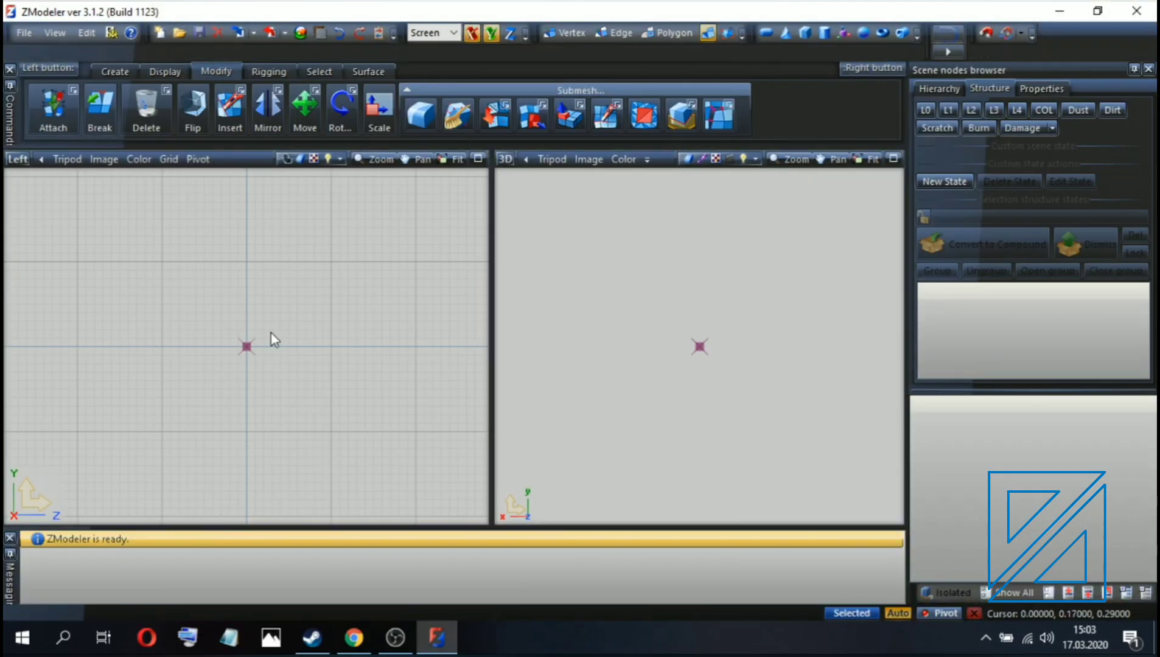
click(22, 34)
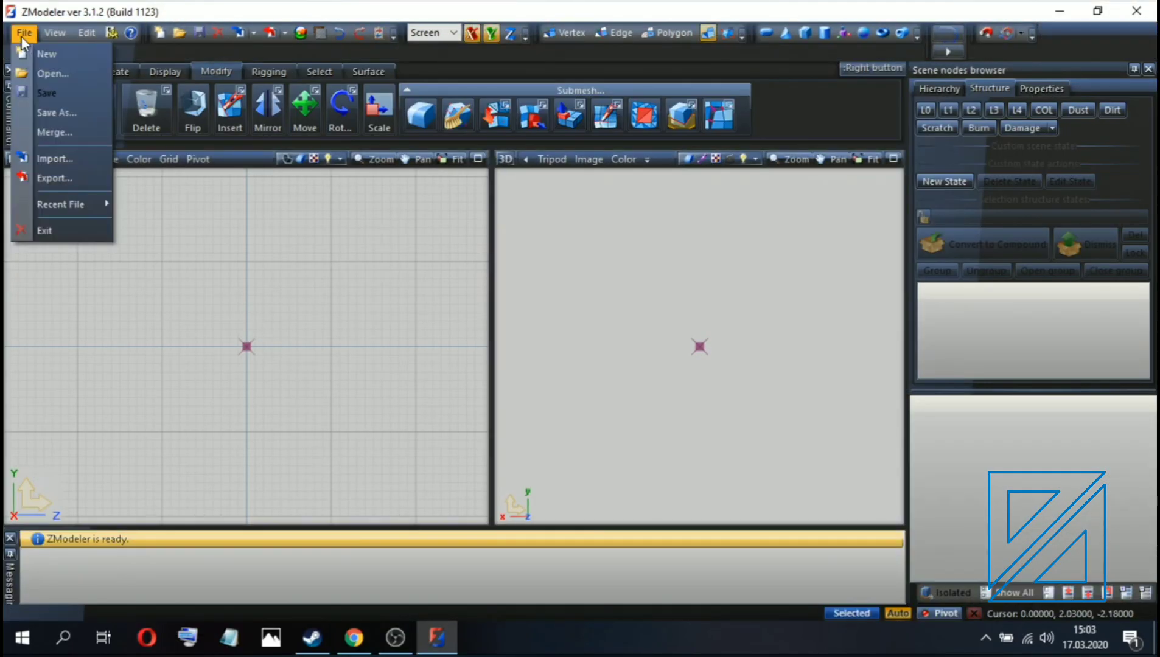
click(54, 159)
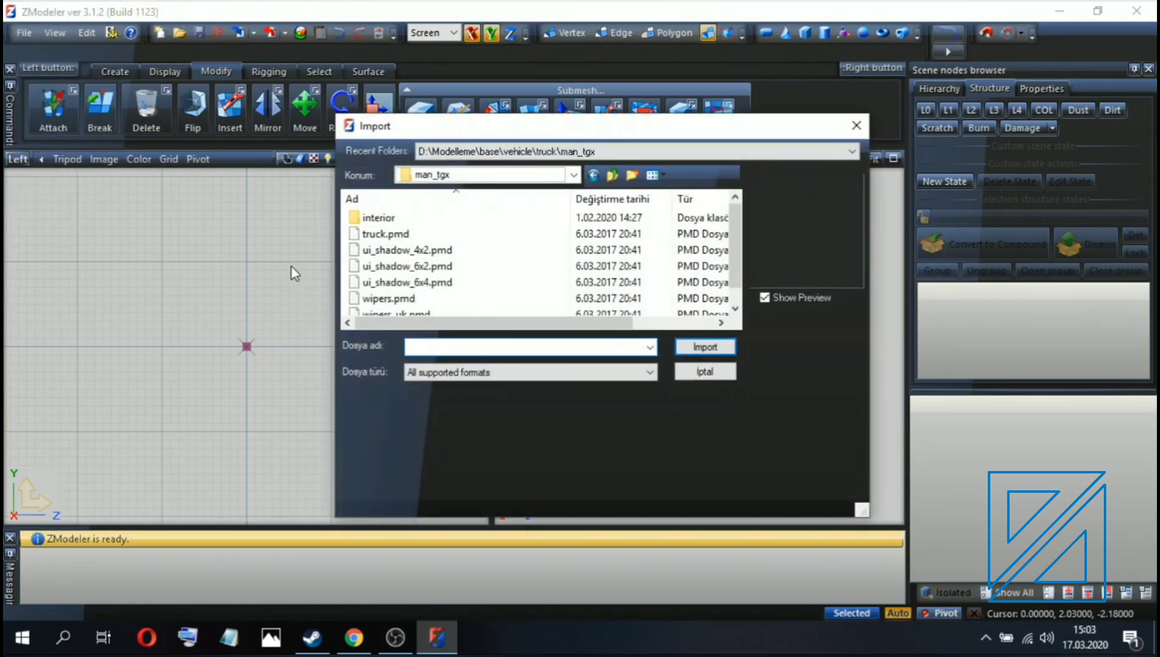
Browse from the Modelleme folder to base\vehicle\truck\man_tgx and choose truck.pmd as the import file.
click(613, 176)
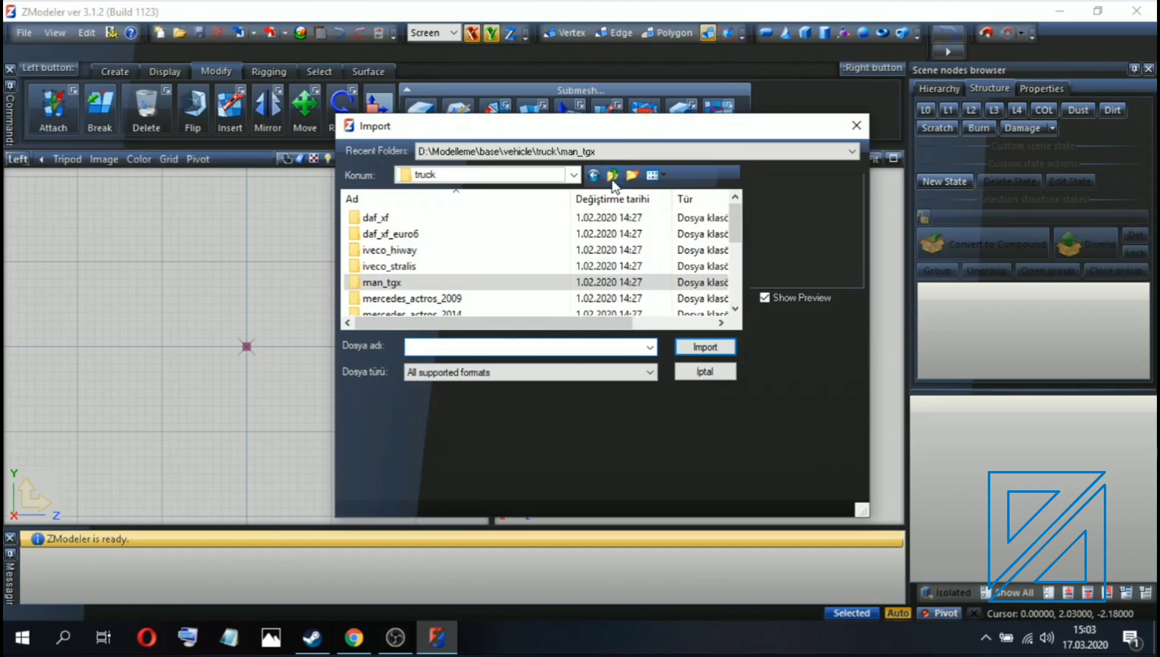
click(613, 176)
click(613, 176)
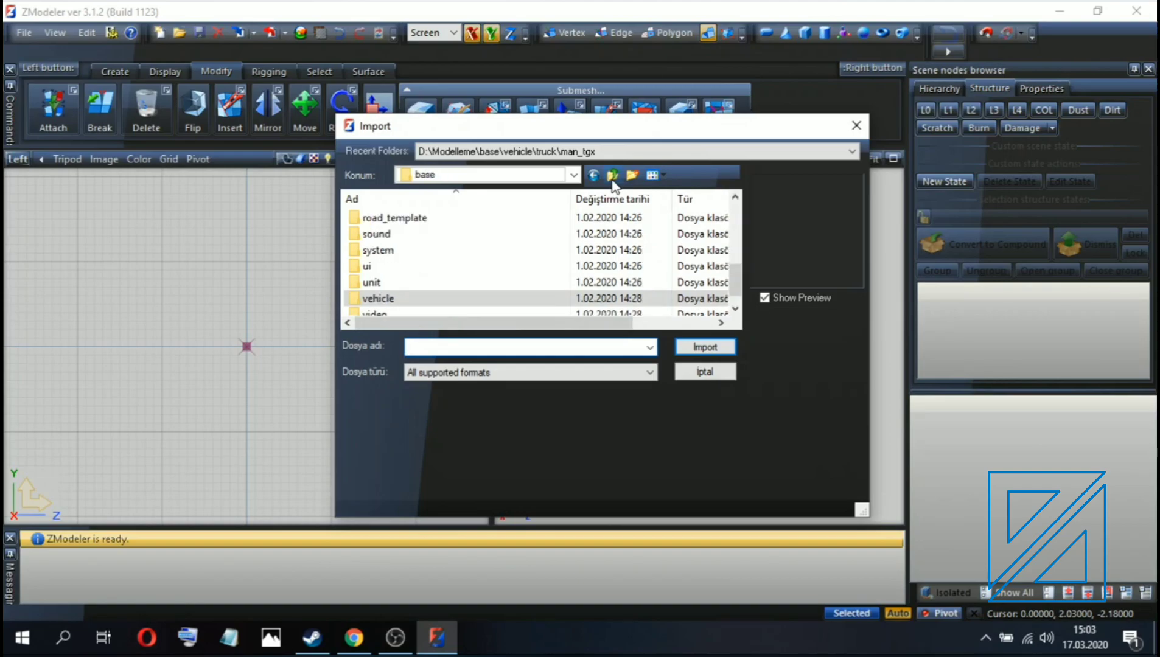
click(613, 179)
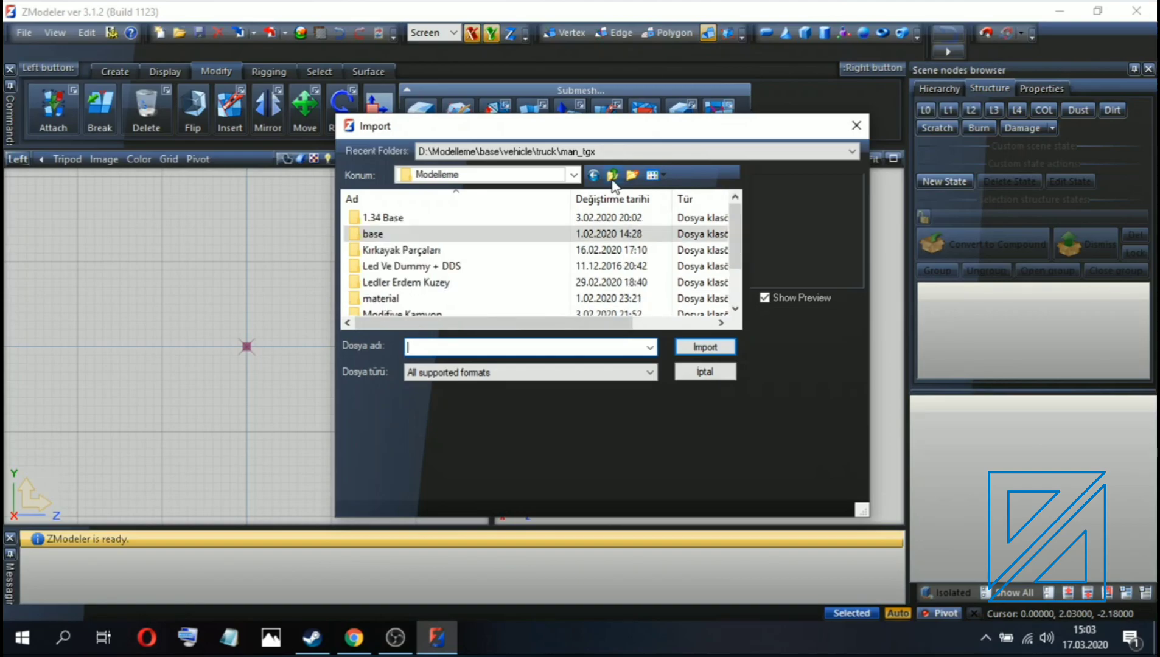
double_click(378, 235)
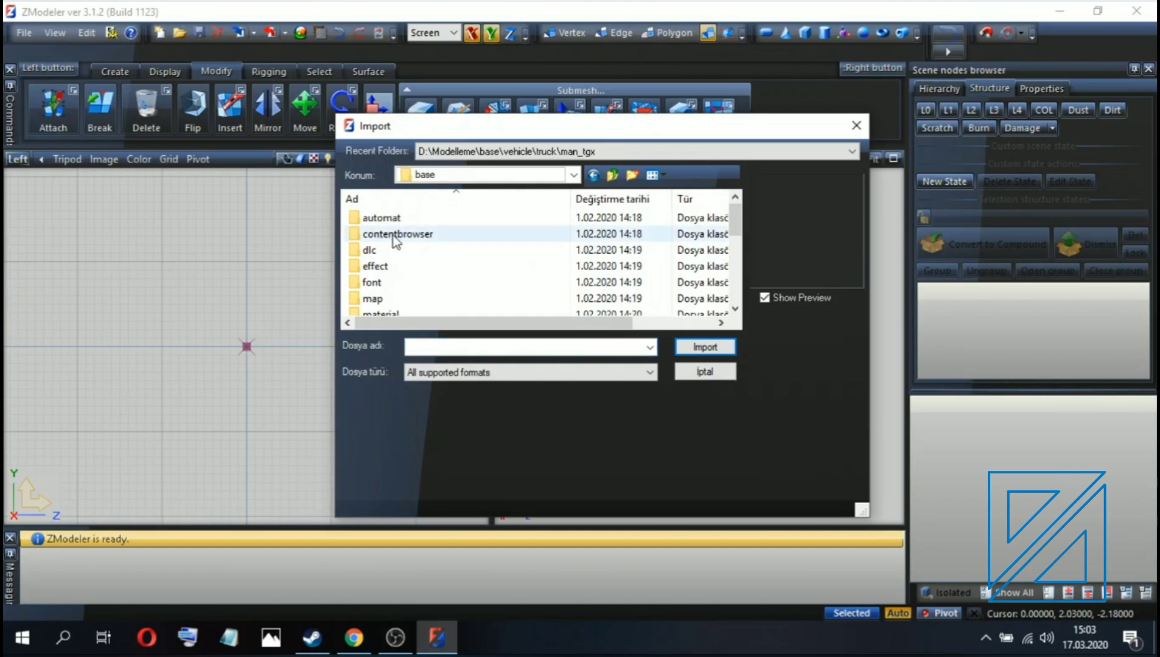
scroll(394, 256, down, 5)
double_click(393, 283)
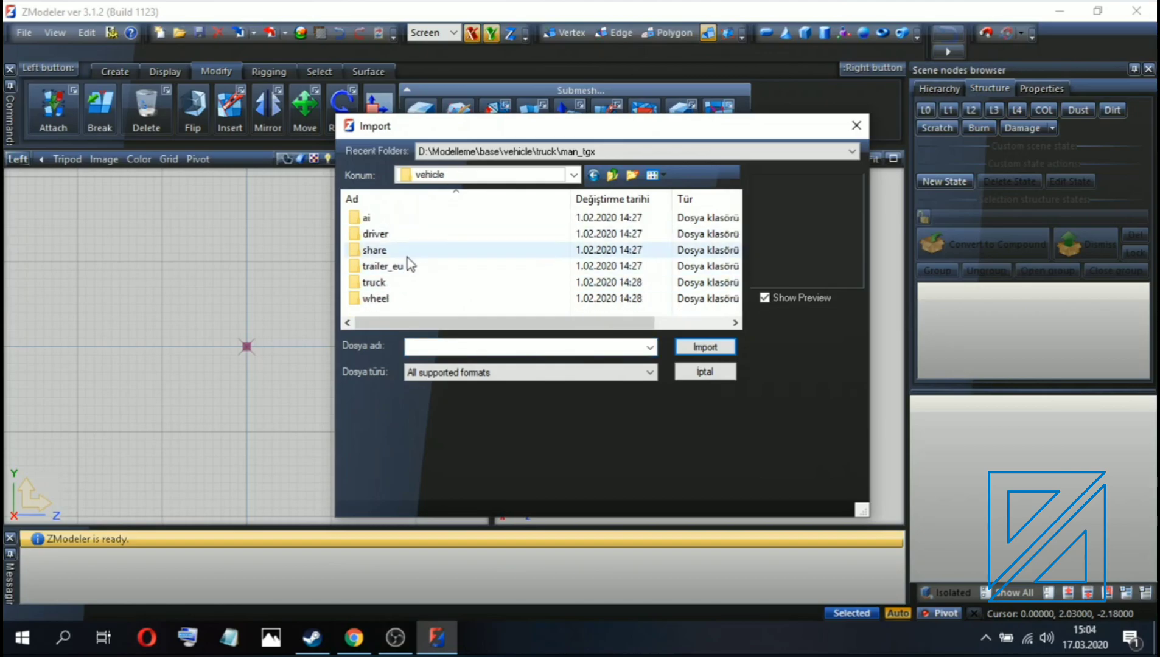
double_click(386, 283)
scroll(376, 286, down, 4)
scroll(376, 274, up, 3)
double_click(377, 236)
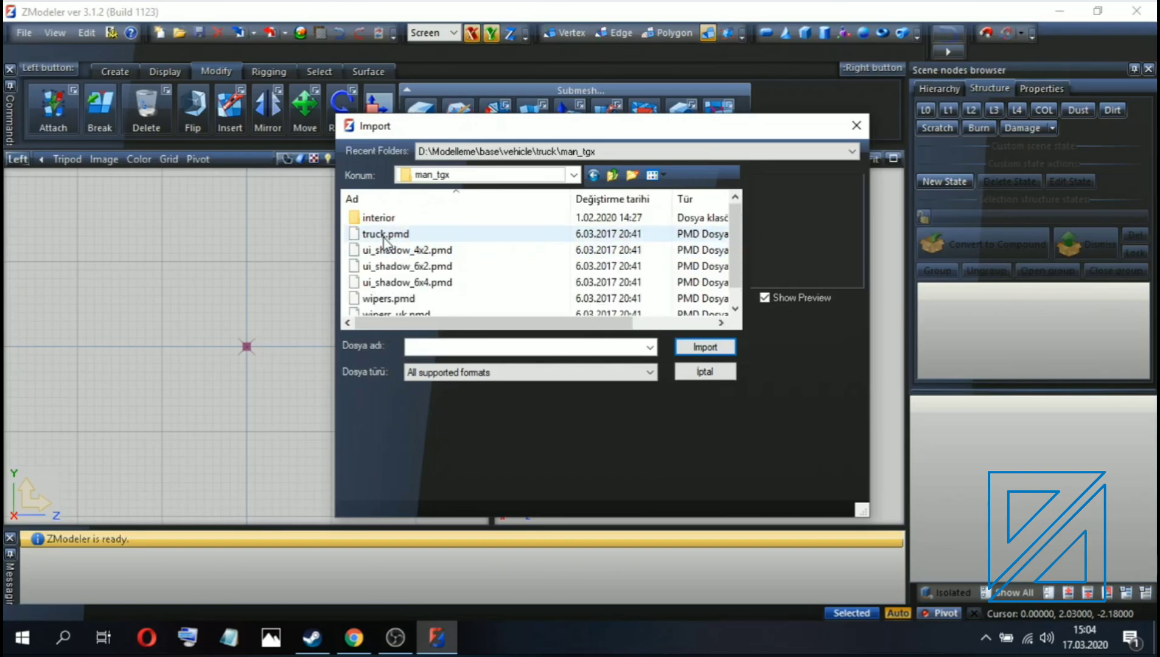
click(387, 234)
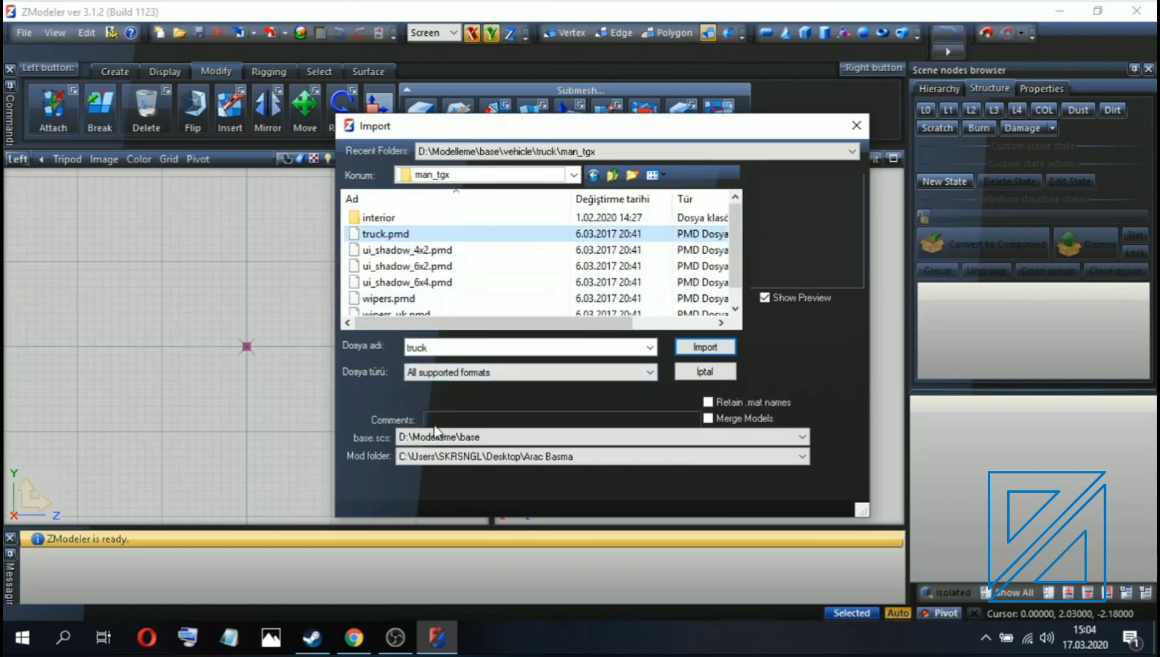
click(547, 459)
click(460, 473)
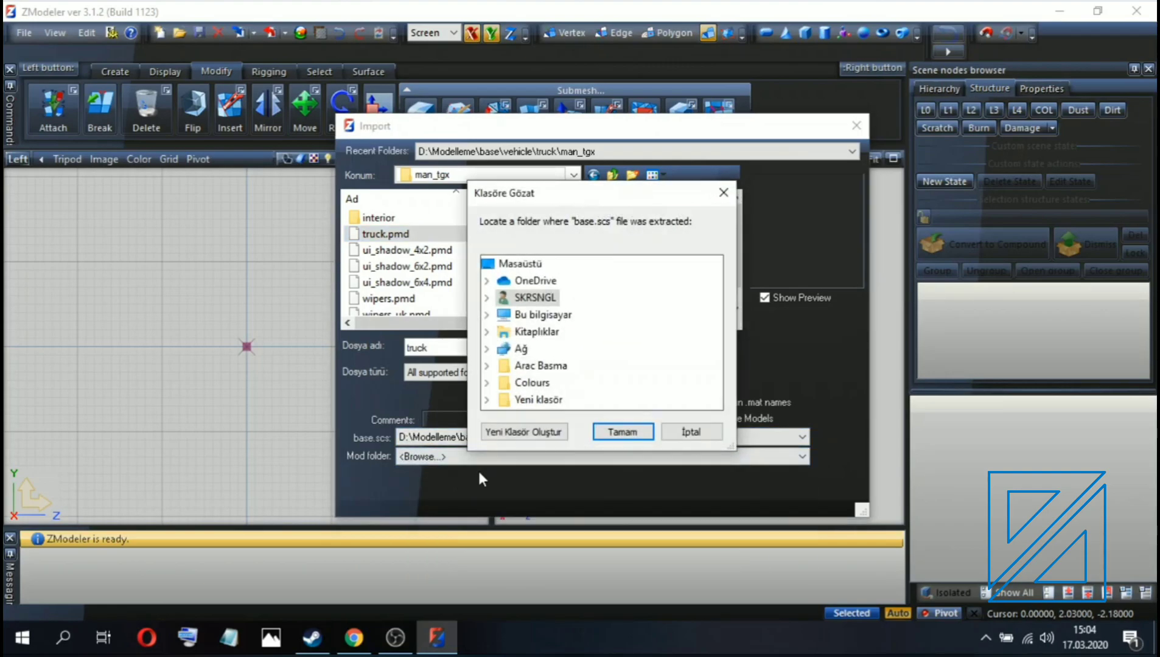
click(696, 431)
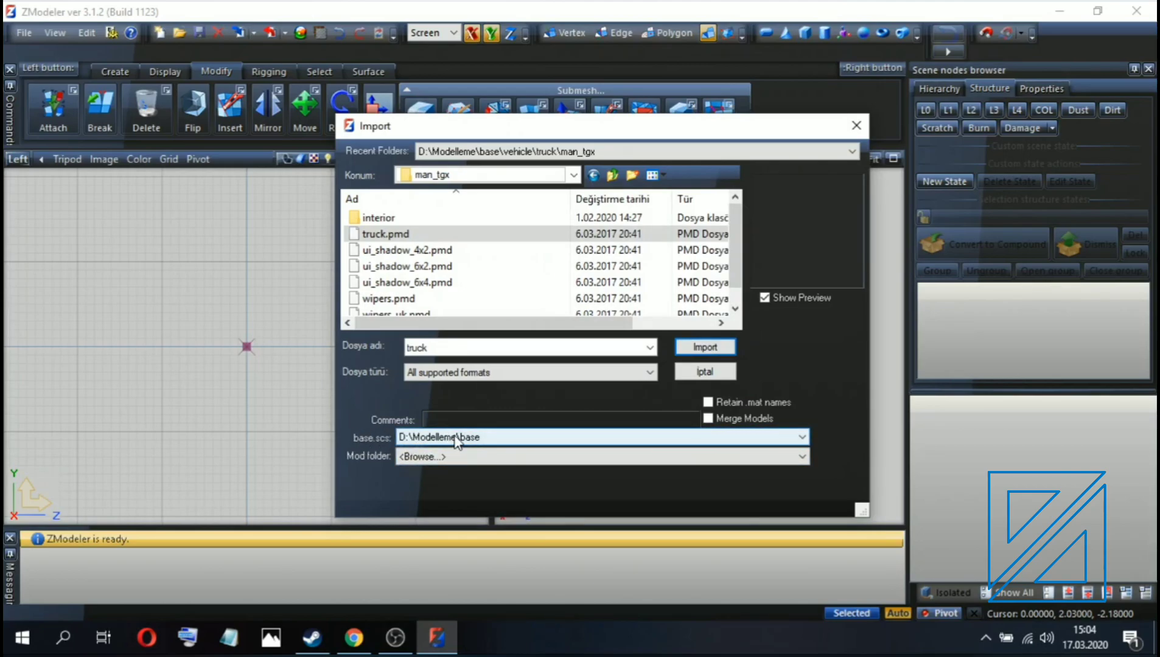
Set the mod folder to the desktop folder Arac Basma and import truck.pmd.
click(441, 458)
click(433, 461)
click(432, 457)
click(434, 472)
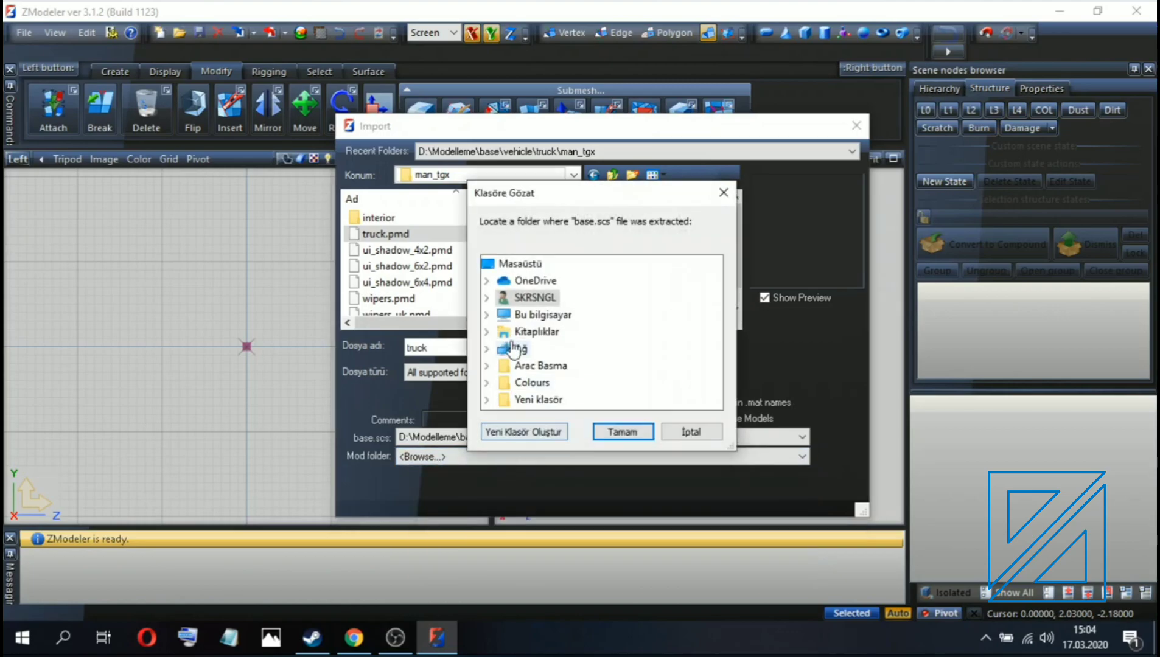
double_click(541, 365)
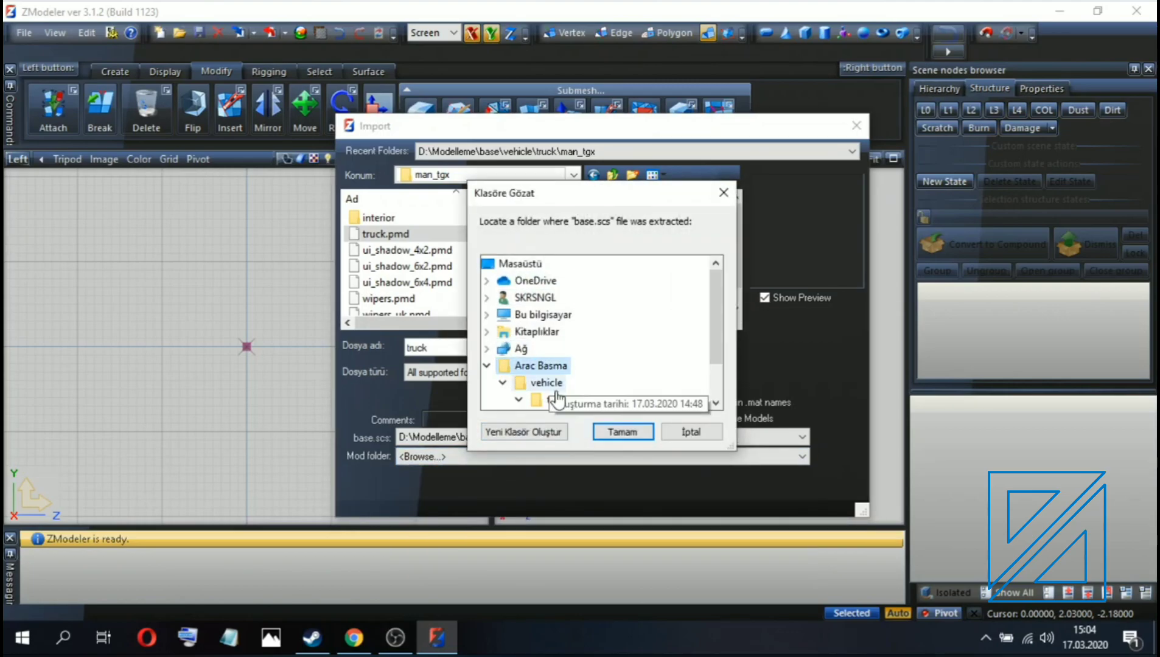
click(622, 432)
click(684, 350)
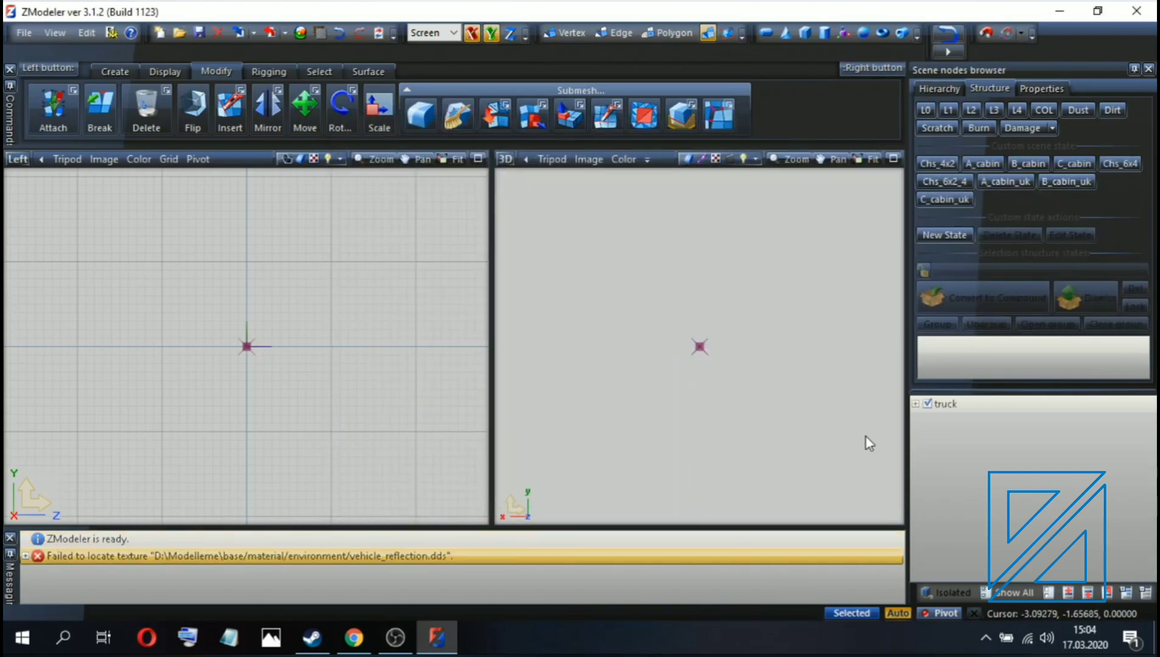
View the Chs_4x2 chassis, replace it with Chs_6x4, and preview the A_cabin state before hiding it again.
click(937, 164)
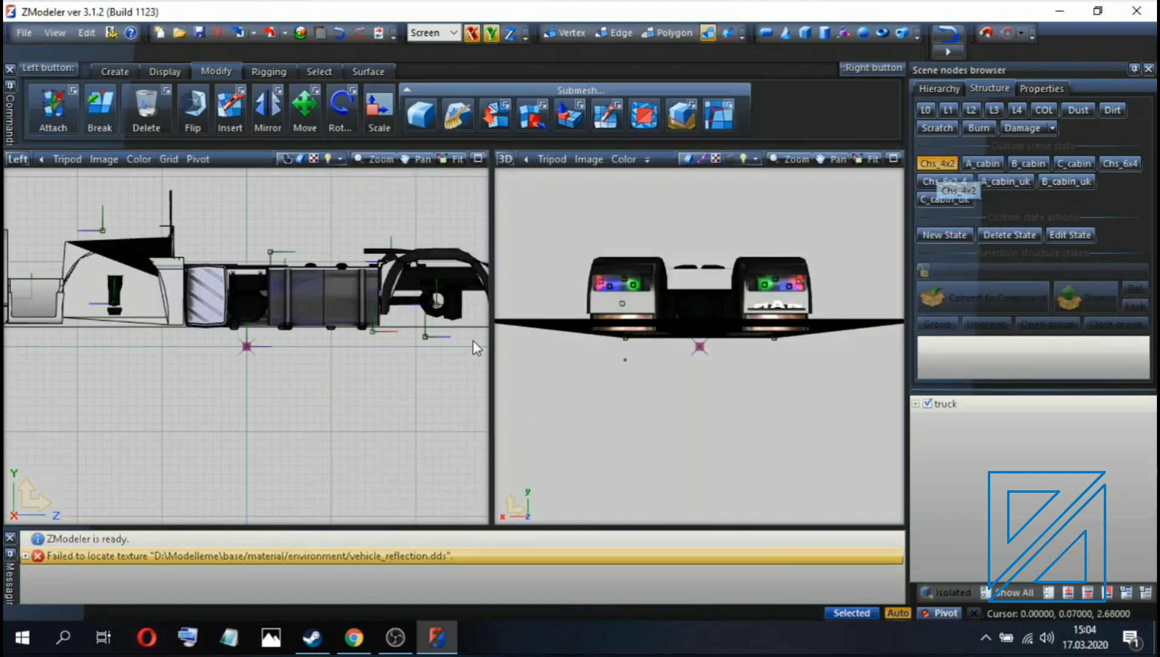
middle_drag(624, 396, 838, 304)
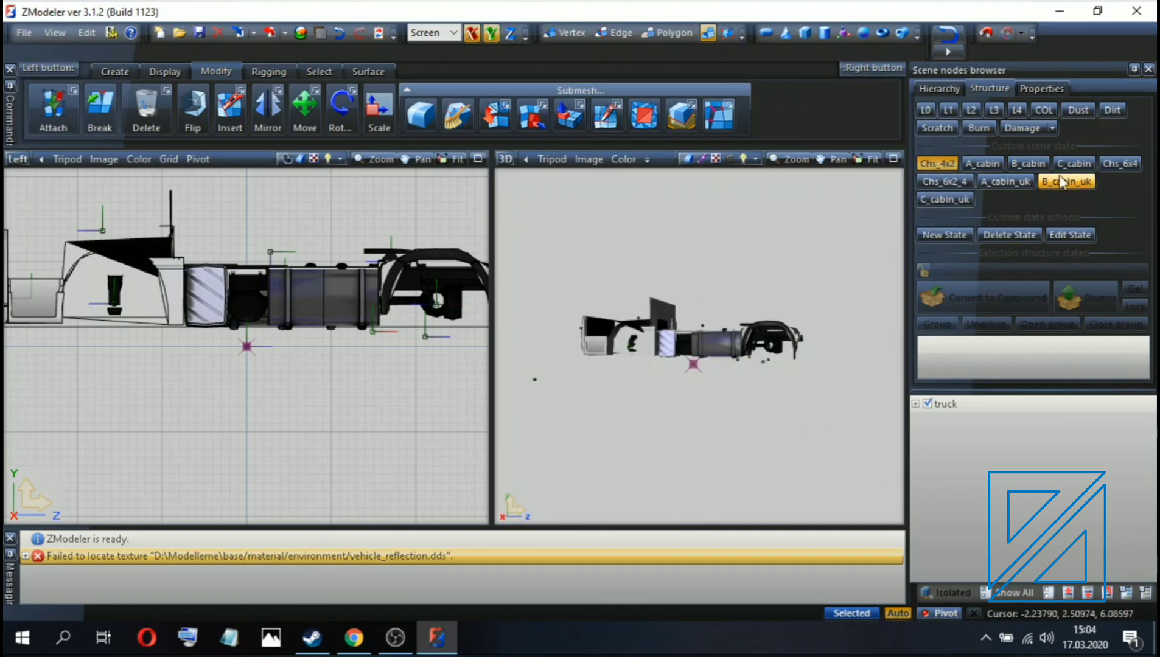
click(1107, 165)
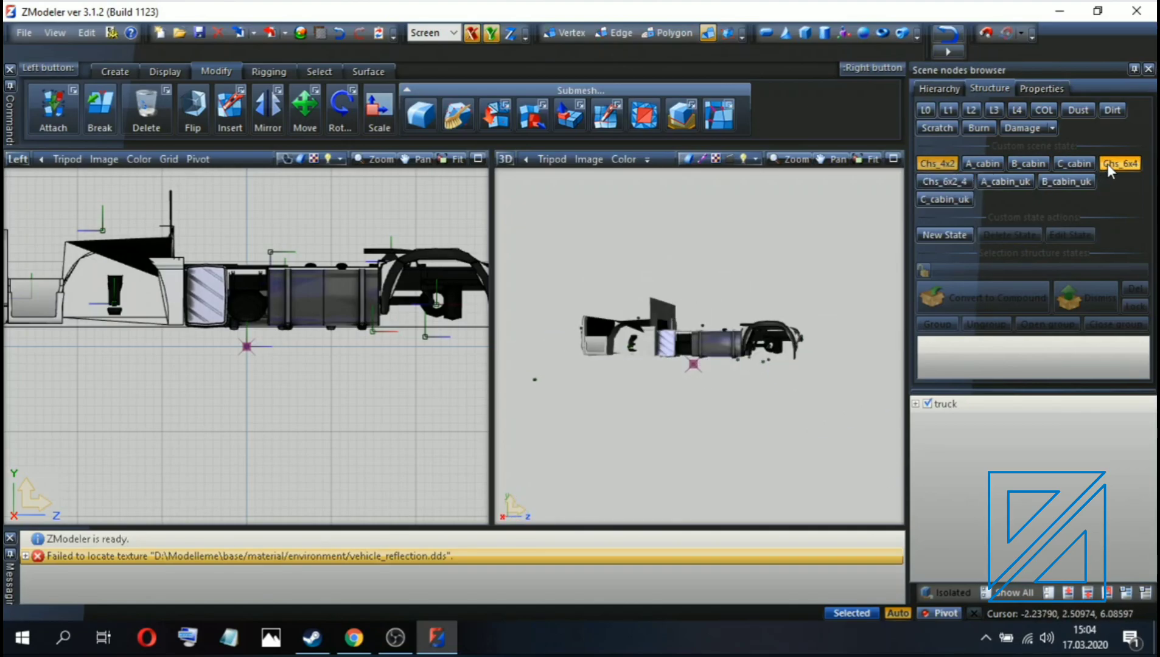
click(940, 166)
middle_drag(655, 393, 845, 299)
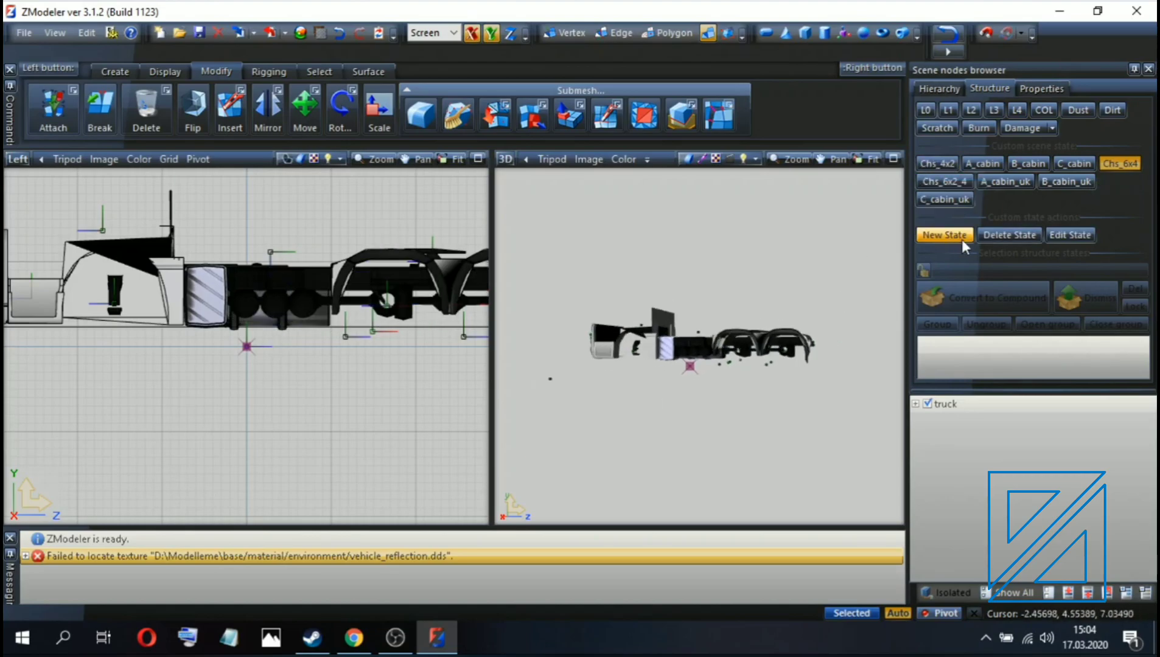
click(972, 167)
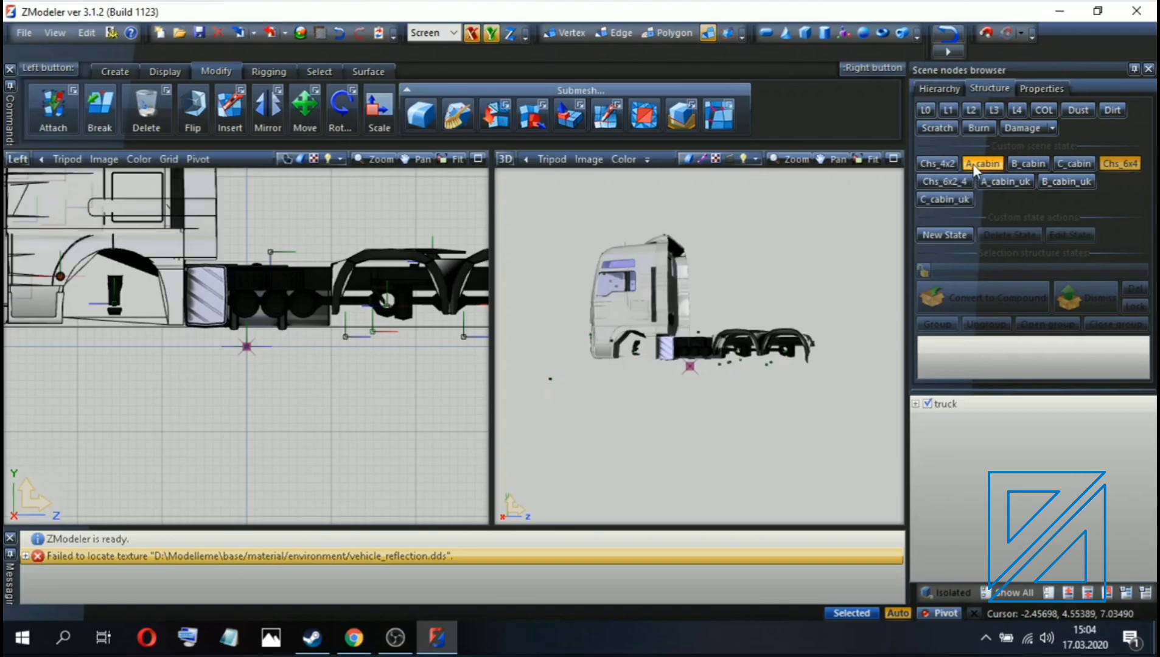
click(973, 167)
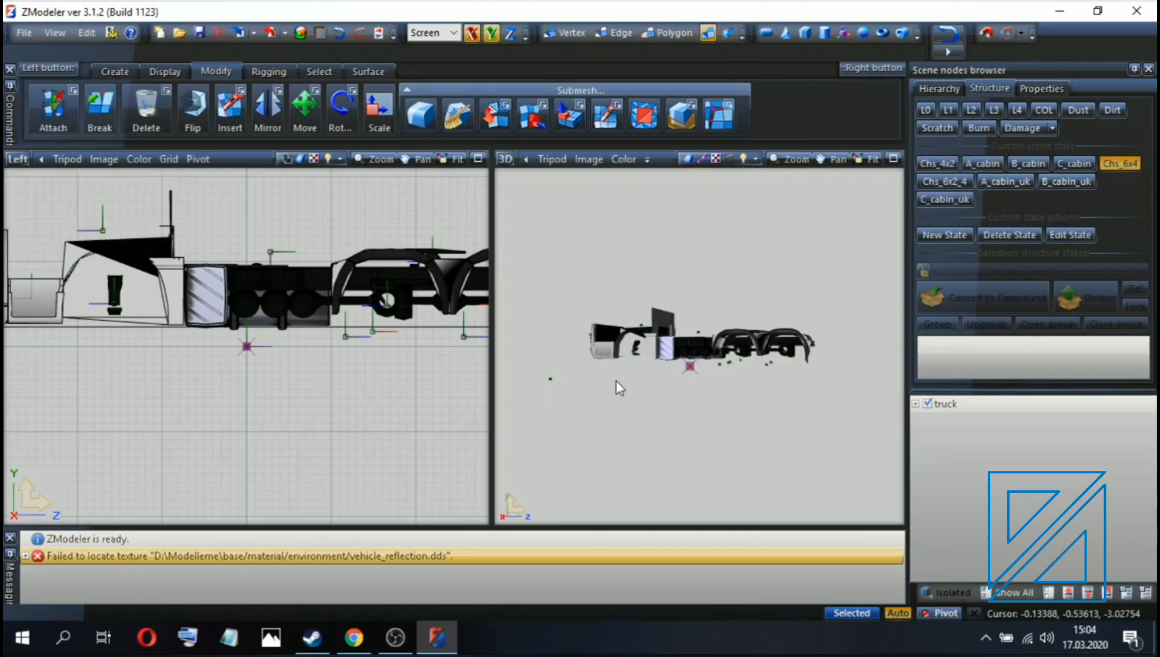
Examine the chassis base mesh around the small black part inside the front wheel arch in the Left view.
click(136, 325)
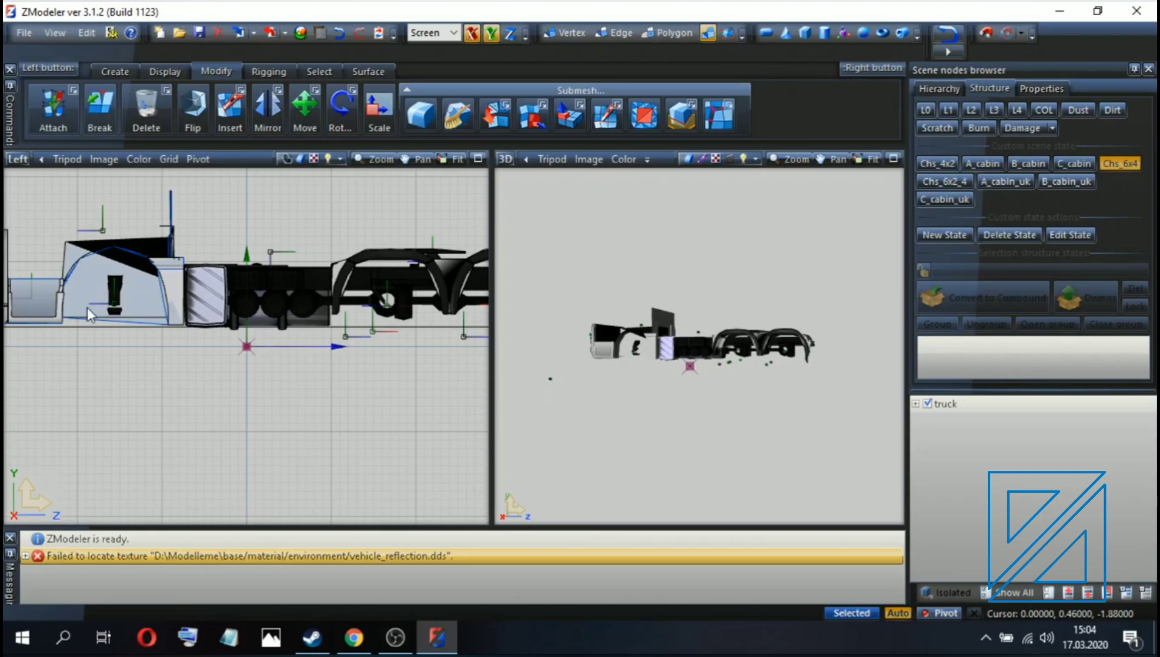
click(357, 429)
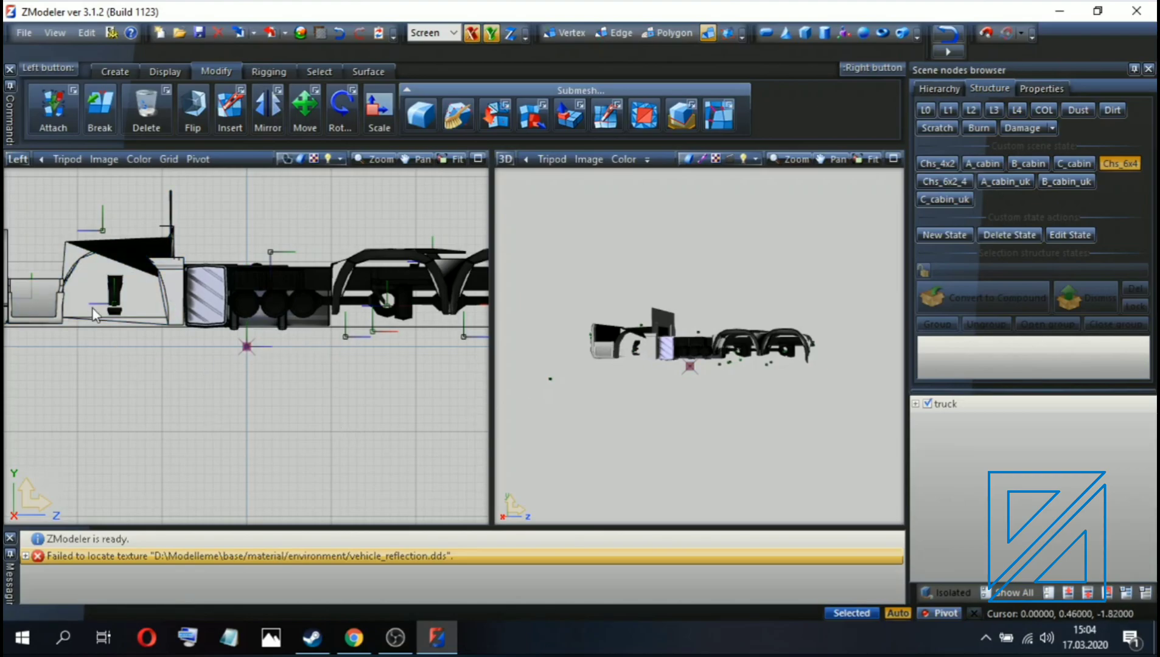
click(116, 316)
scroll(111, 335, up, 5)
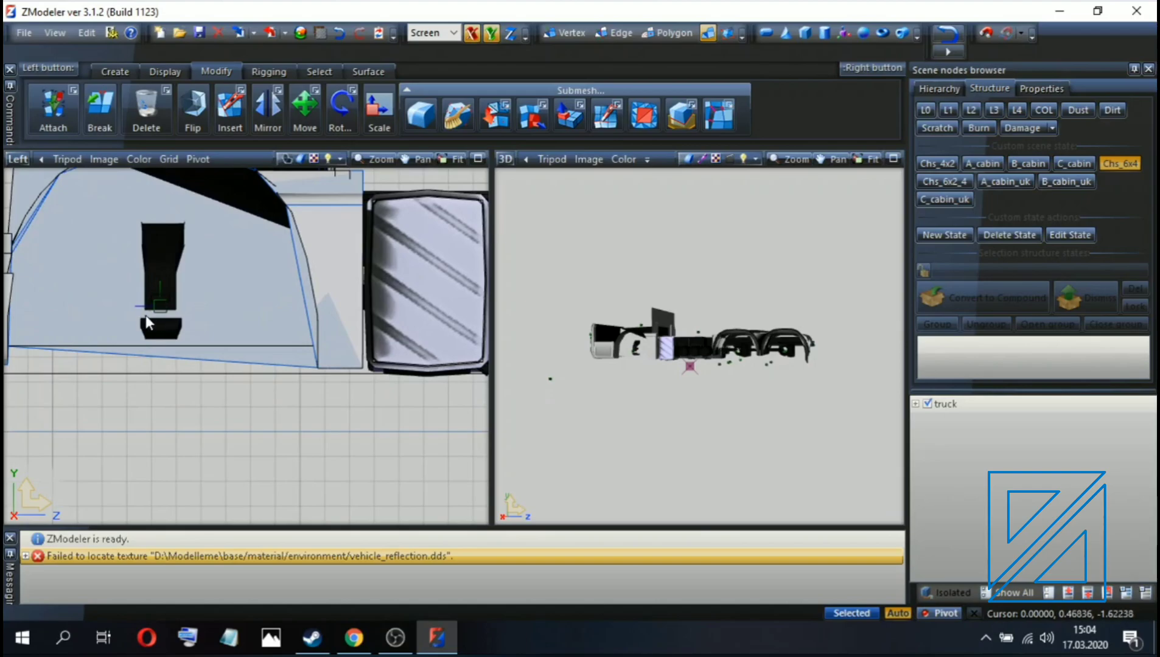
click(169, 382)
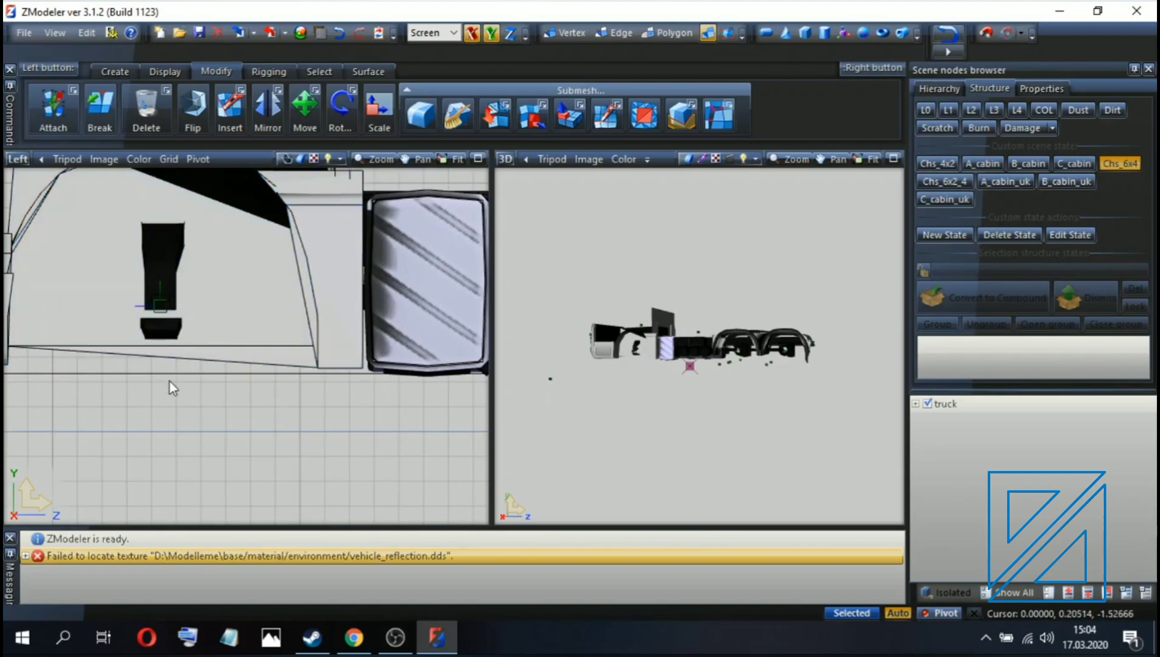
click(172, 342)
drag(95, 280, 188, 349)
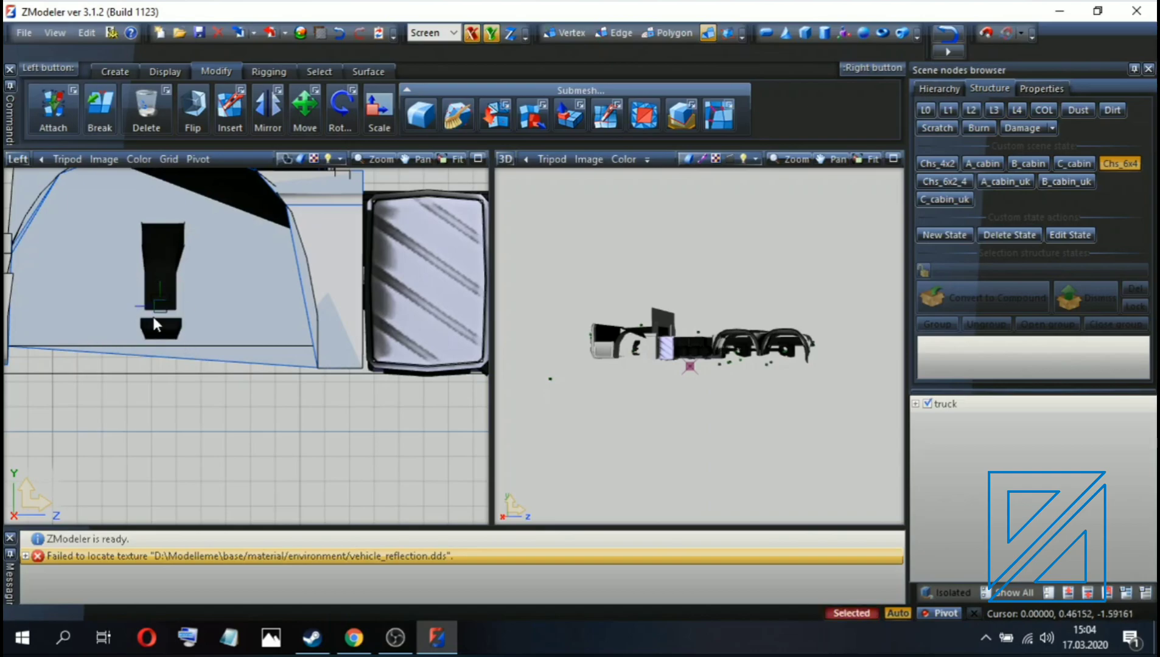
click(182, 367)
scroll(189, 402, down, 1)
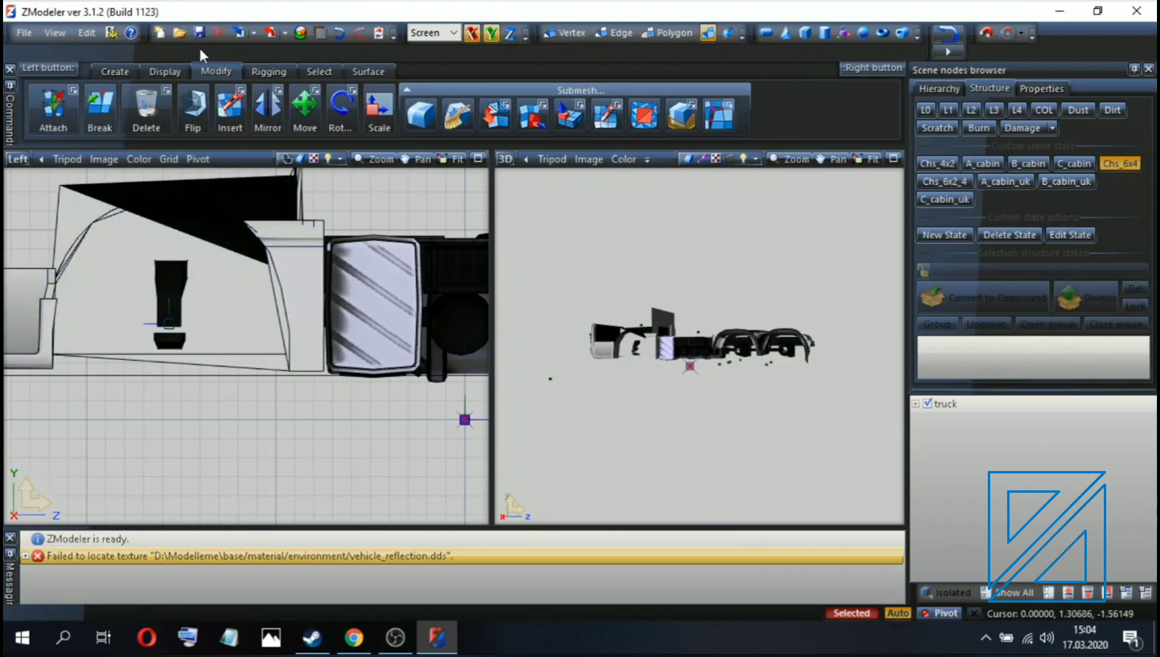
Turn off the display of the shadowonly material truck_5_truck in the Material Browser.
click(300, 34)
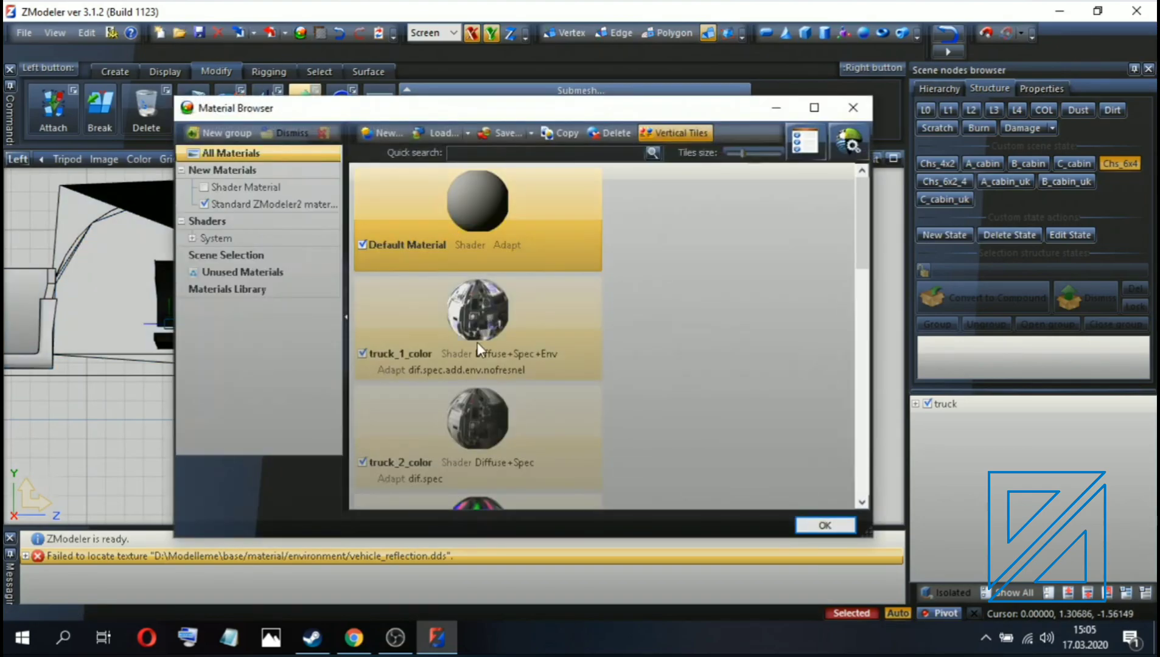
scroll(477, 341, down, 3)
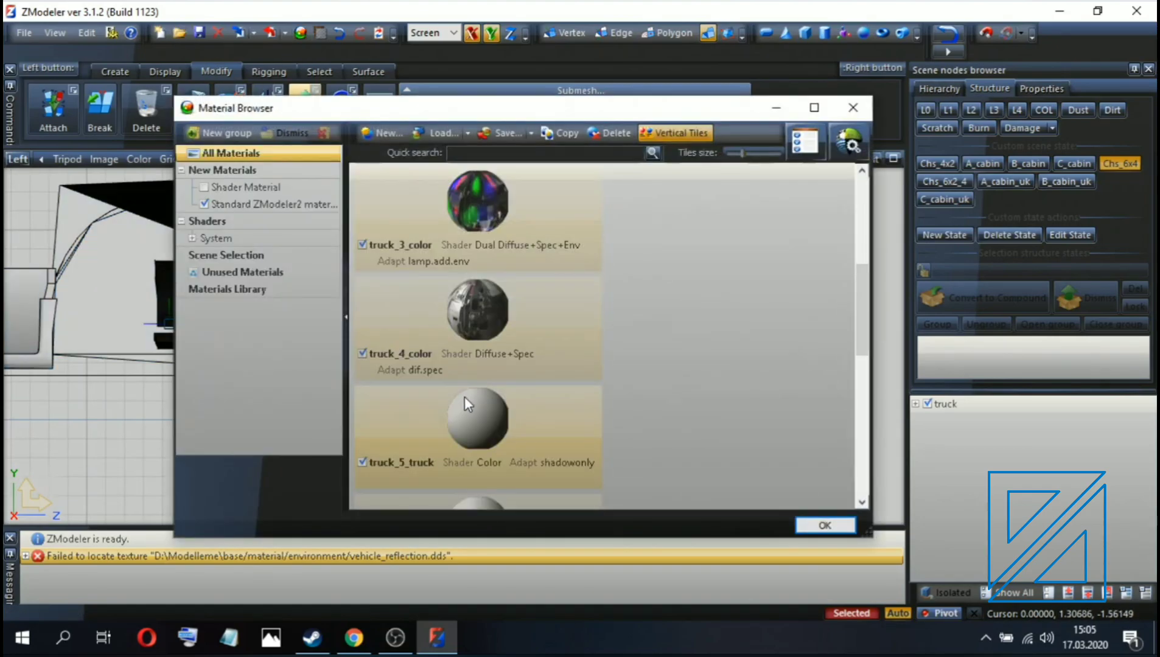
click(362, 461)
scroll(422, 472, down, 1)
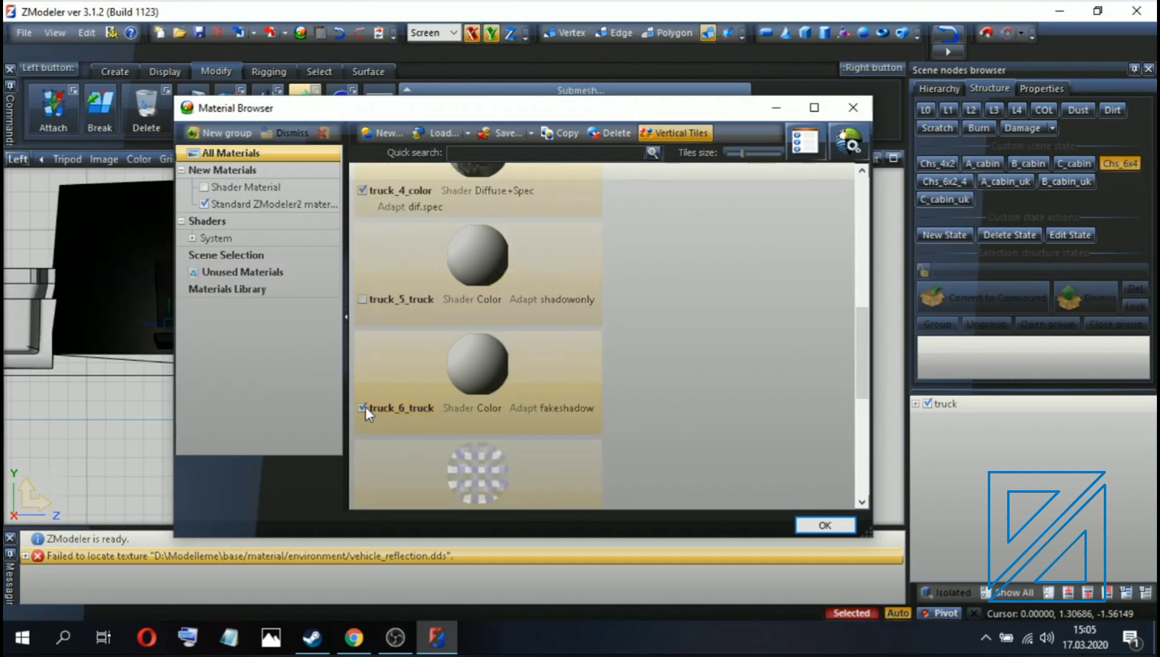
click(825, 525)
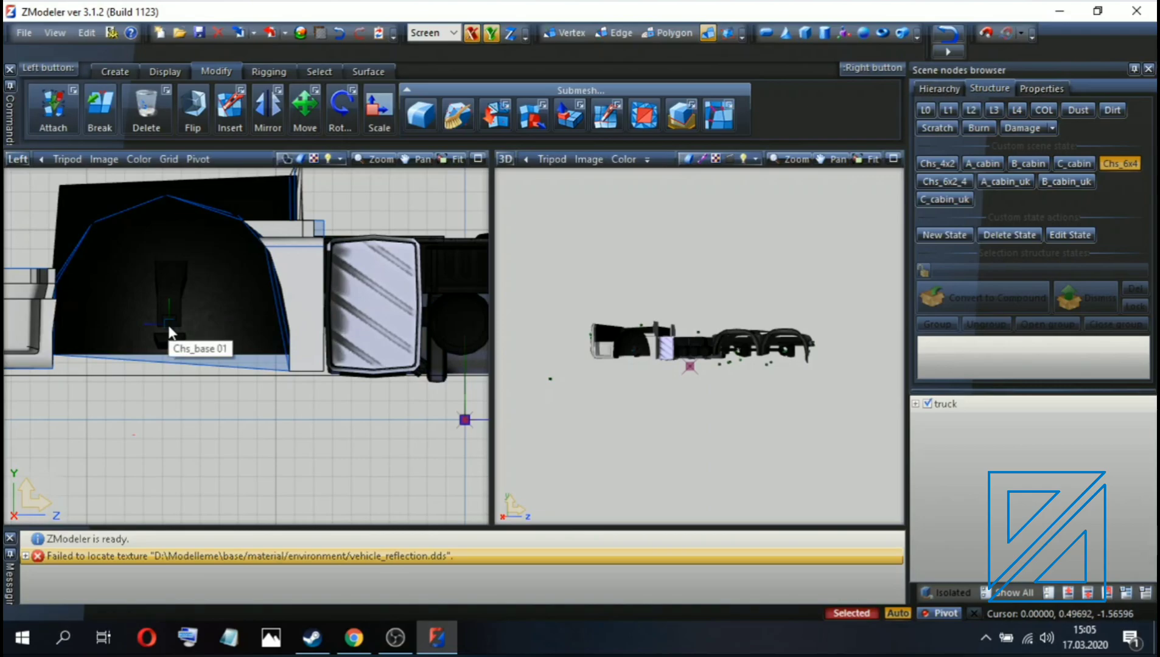
Hide the Chs_base 01, Chs_base 02 and Chs_base 03 meshes under the truck's Chs_base node.
click(915, 404)
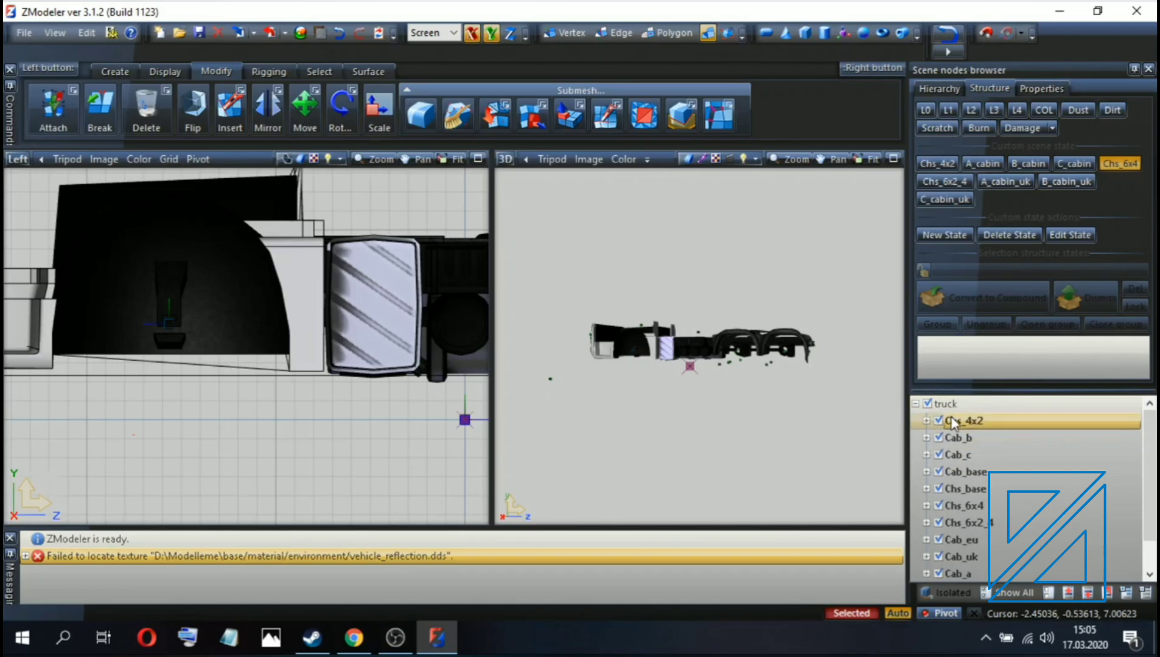
click(926, 489)
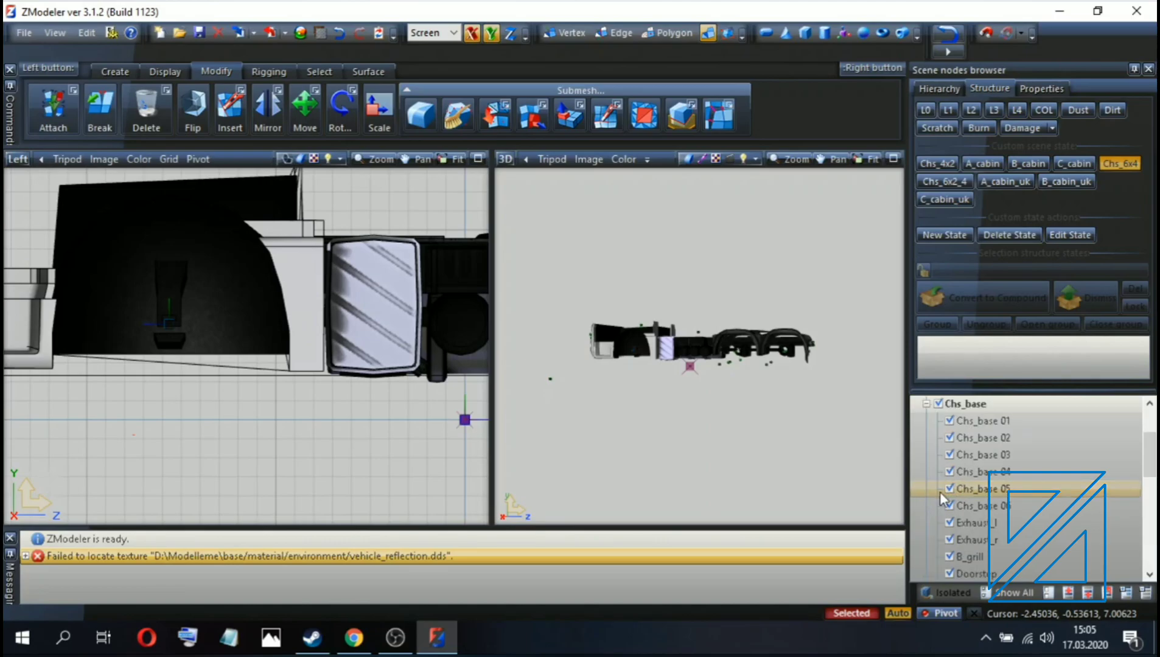
click(949, 436)
click(948, 455)
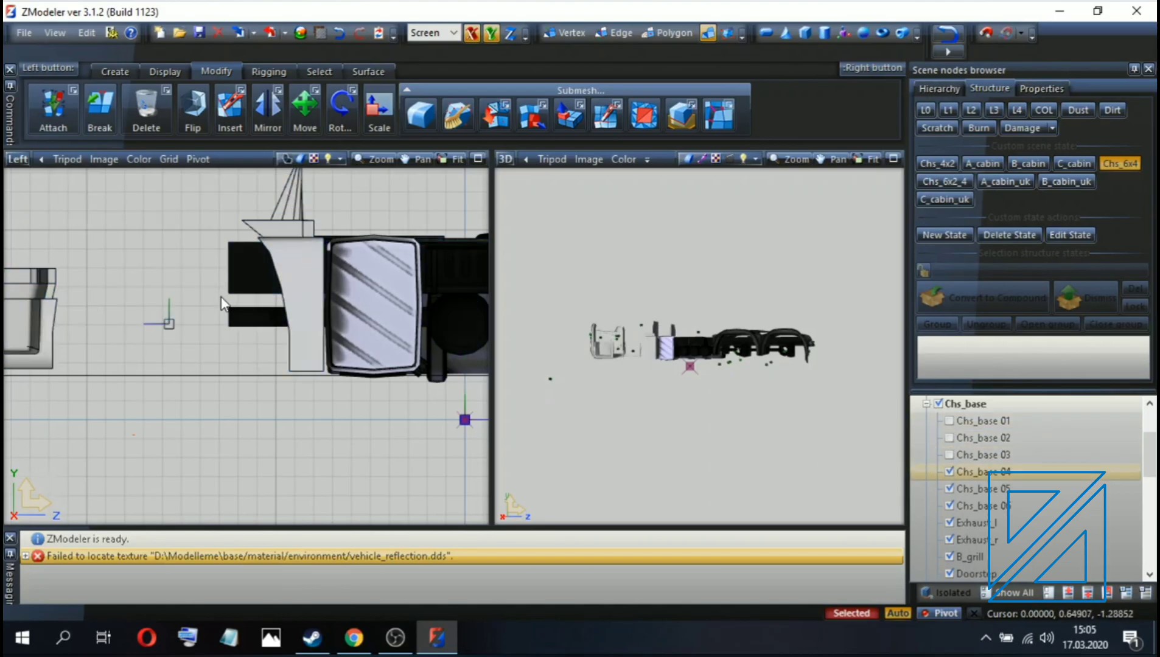
Try to raise the front wheel dummies with the unconstrained Move tool in the Left view.
drag(130, 285, 193, 343)
click(304, 110)
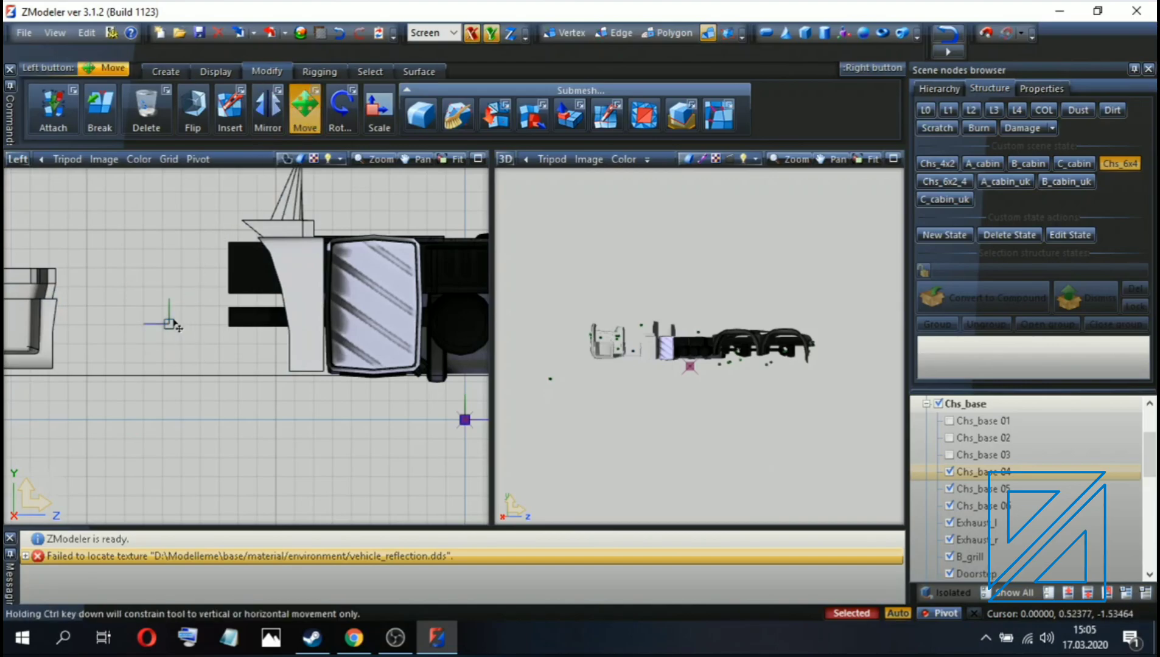
drag(171, 327, 174, 314)
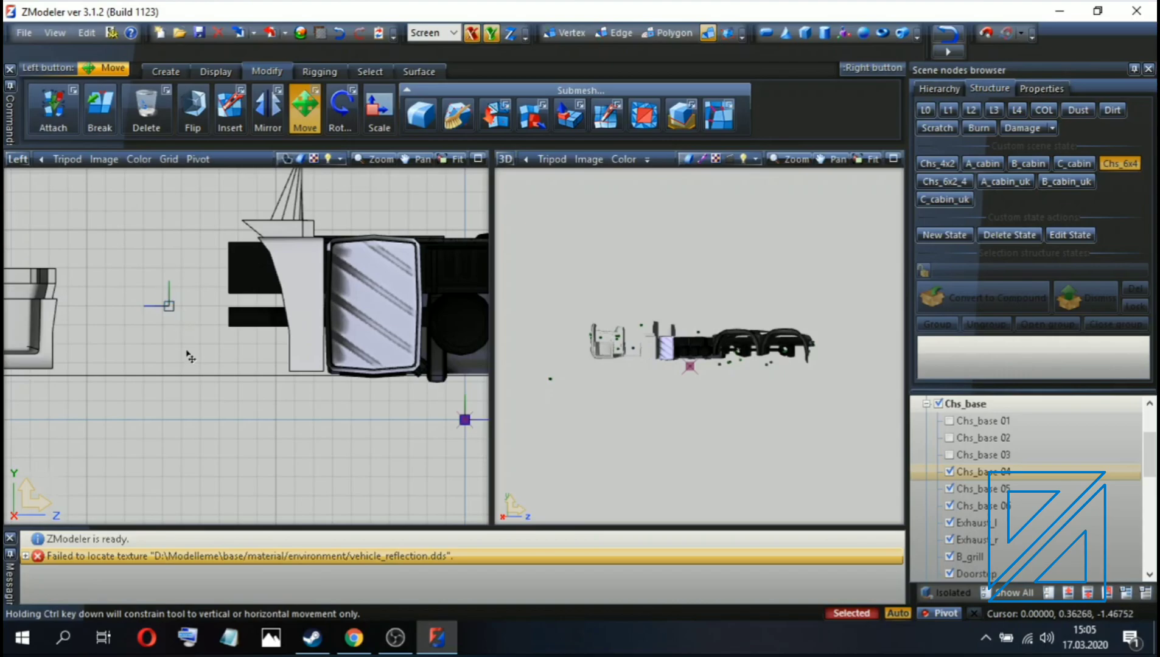
scroll(202, 341, down, 4)
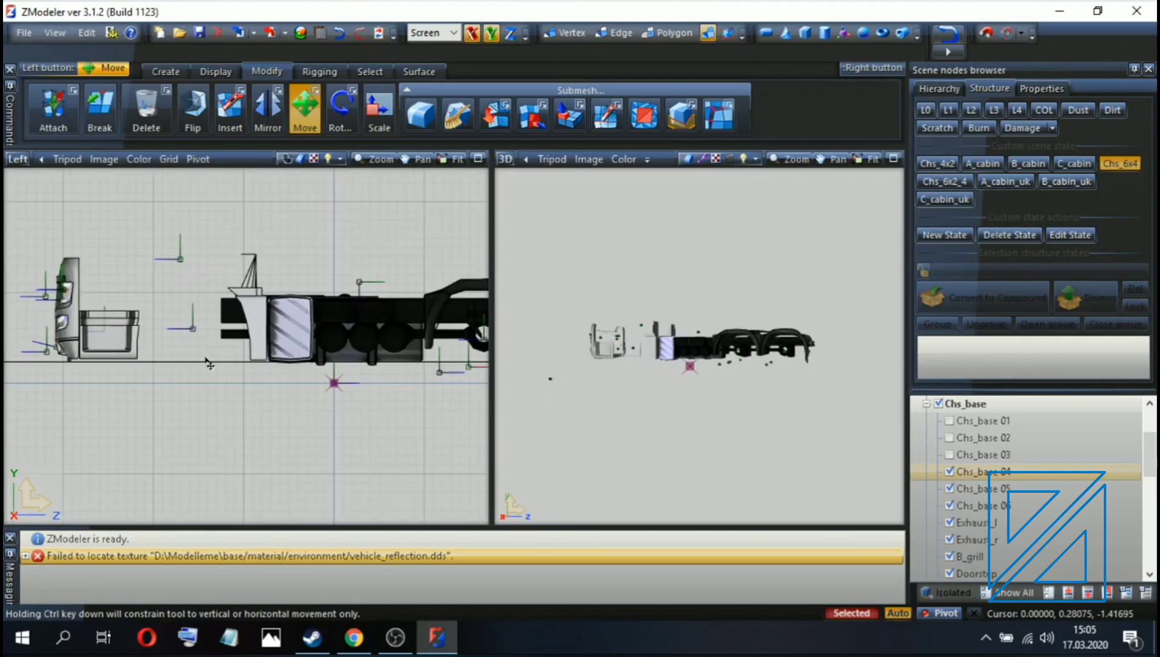
scroll(206, 359, up, 6)
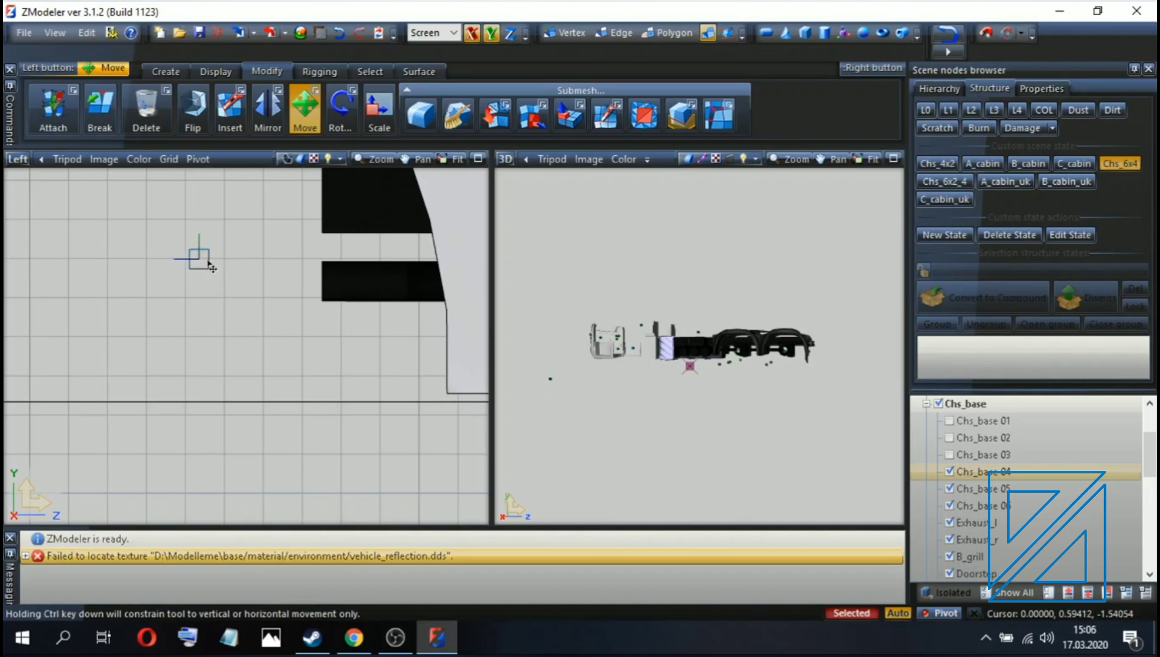
drag(201, 259, 203, 260)
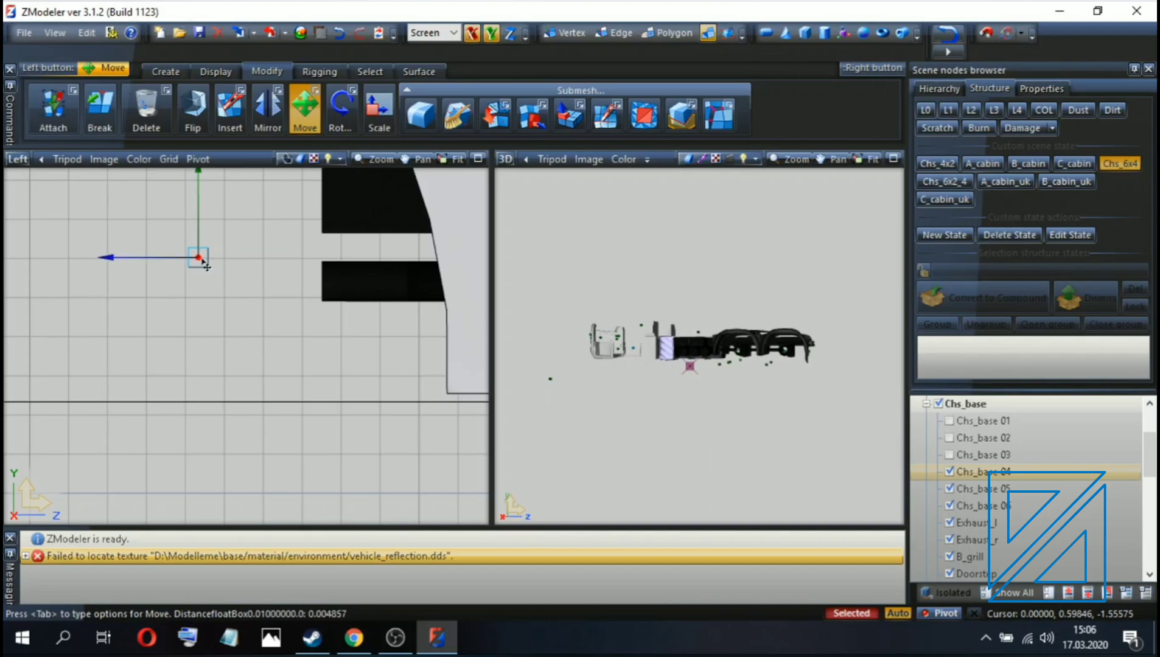
Undo the front wheel dummy moves and redo the hiding of the Chs_base meshes undone along with them.
click(688, 34)
click(947, 39)
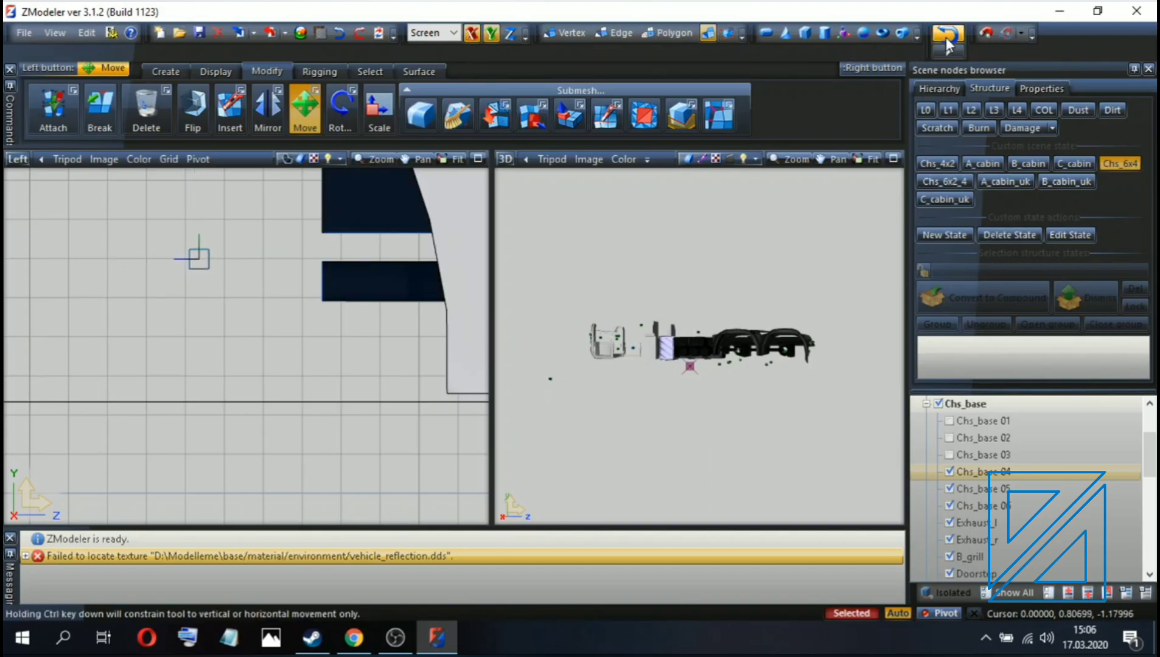
click(947, 39)
click(947, 39)
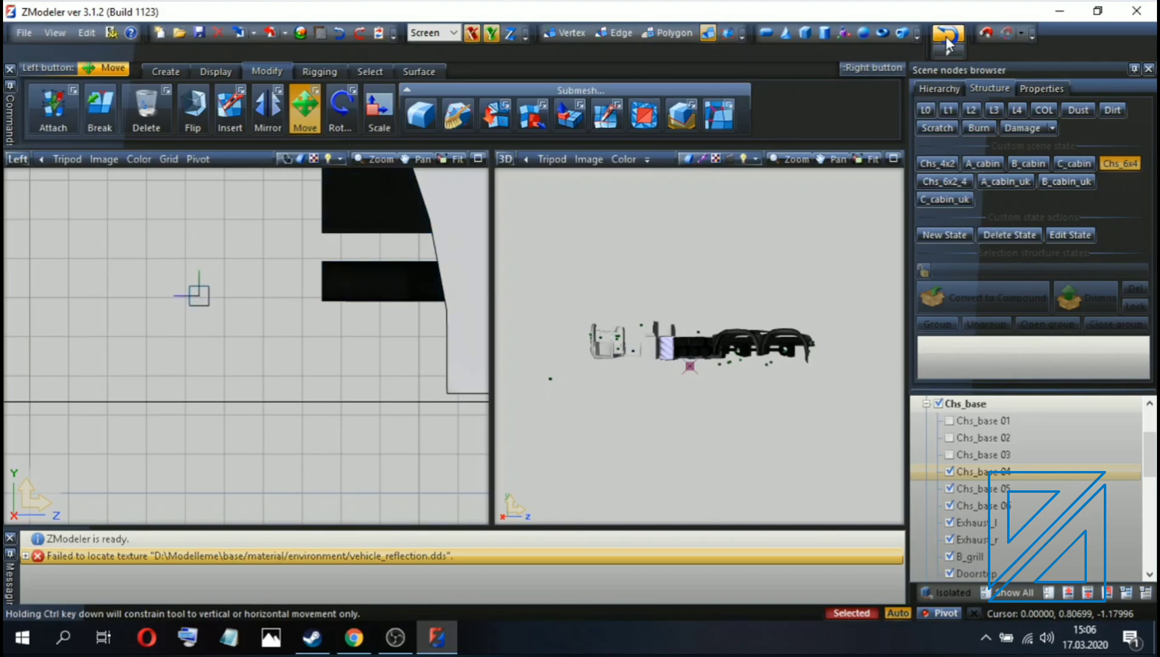
click(946, 39)
click(940, 53)
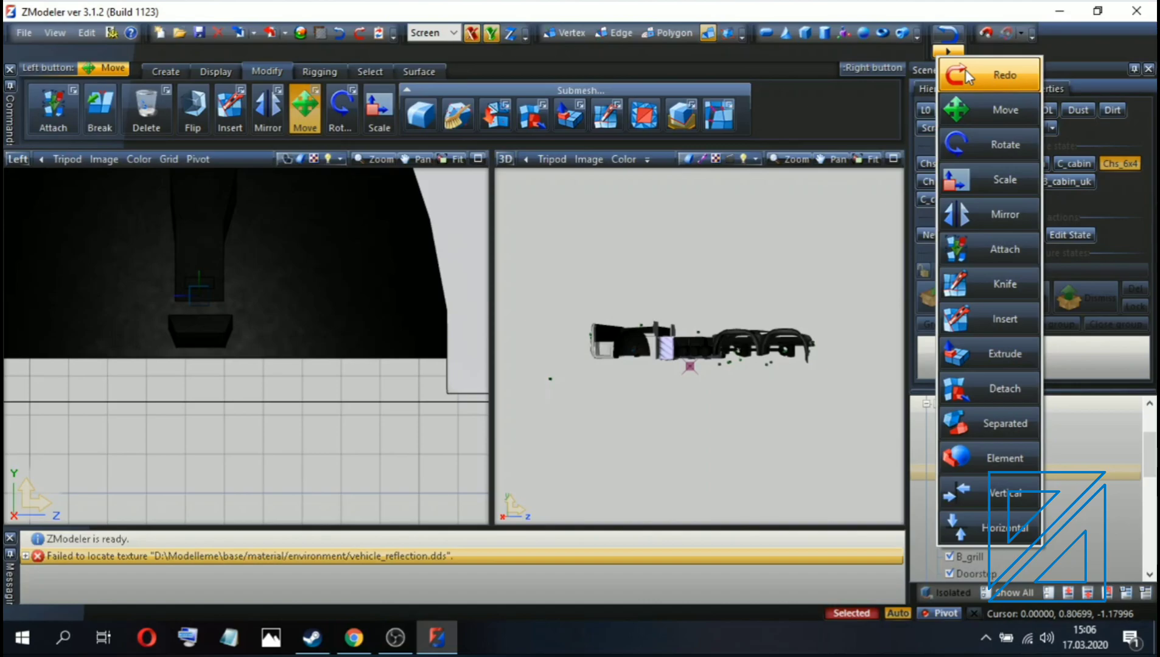
click(965, 73)
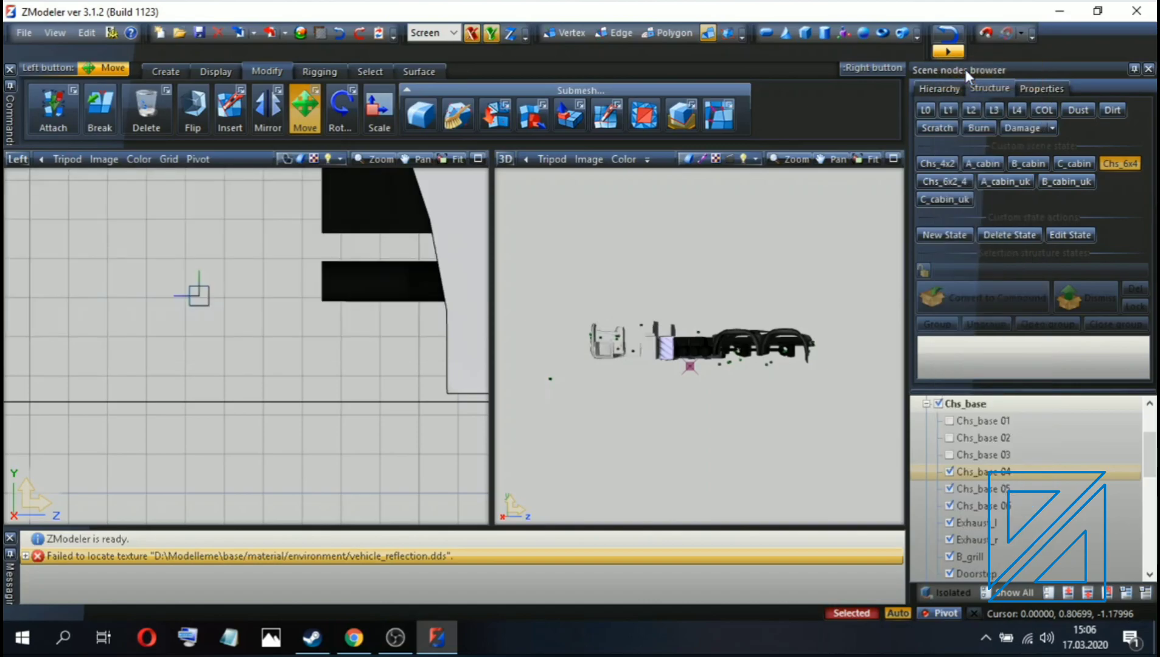
Restrict movement to the vertical direction and raise the front wheel dummies about one grid square in the Left view.
click(474, 35)
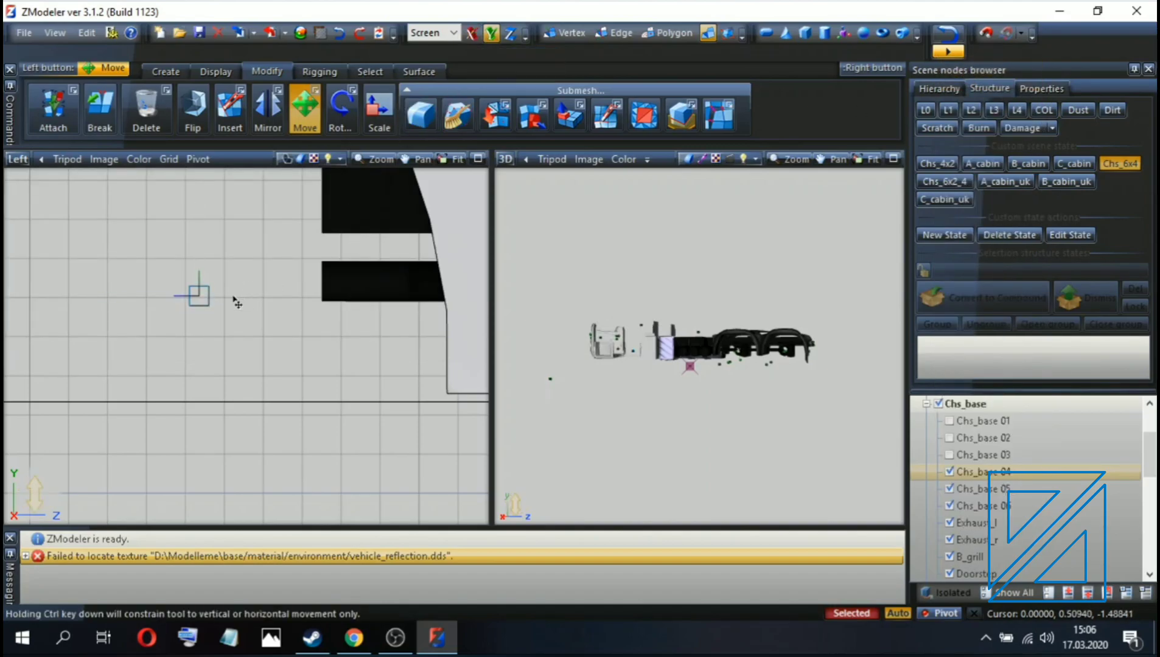
click(201, 297)
drag(202, 296, 202, 263)
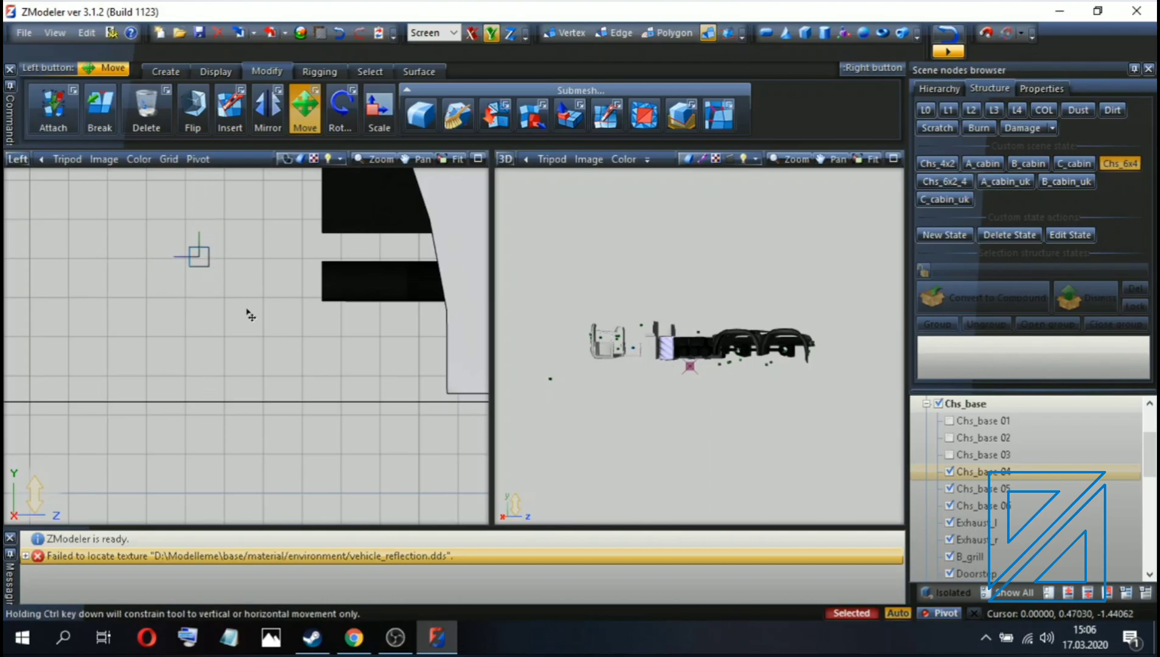
Show Chs_base 01, Chs_base 02 and Chs_base 03 again.
click(949, 421)
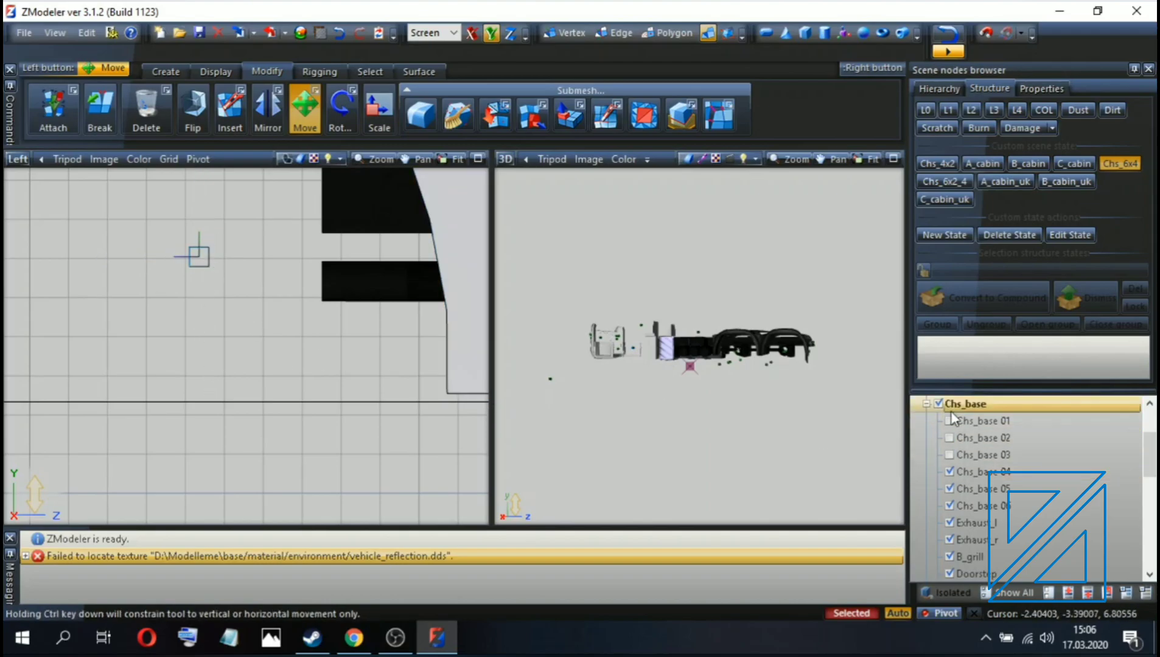
click(949, 438)
click(949, 455)
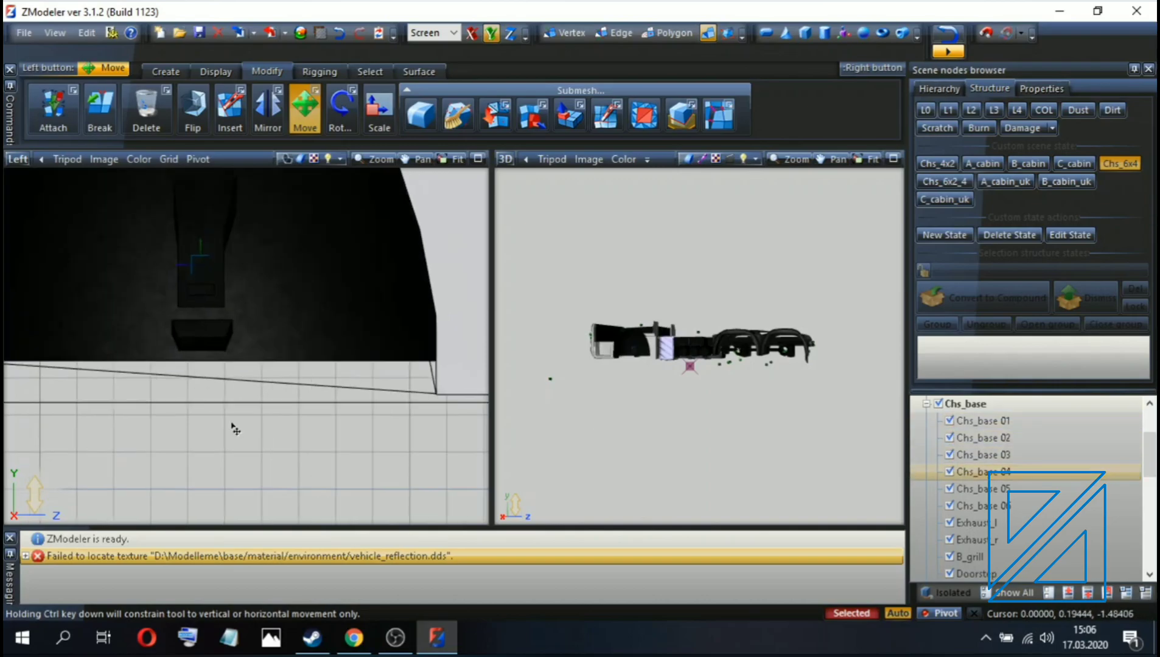
Examine the rear axle area in the Left view and look through the parts listed under the Chs_base node.
scroll(234, 433, down, 2)
scroll(234, 434, down, 6)
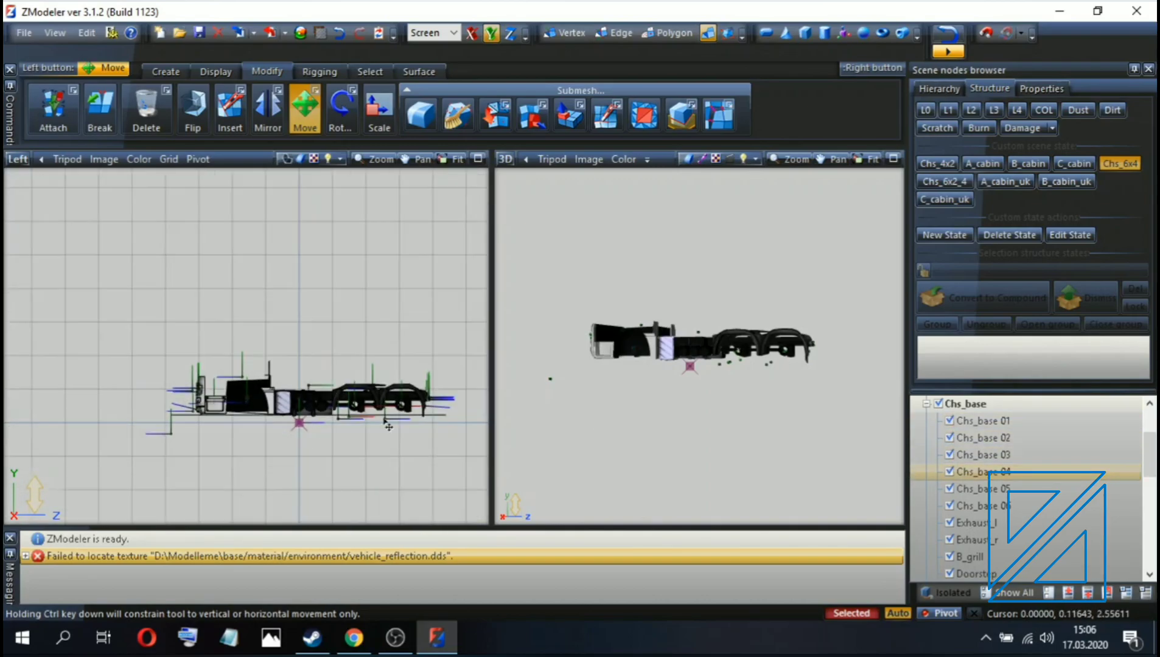
scroll(234, 450, up, 8)
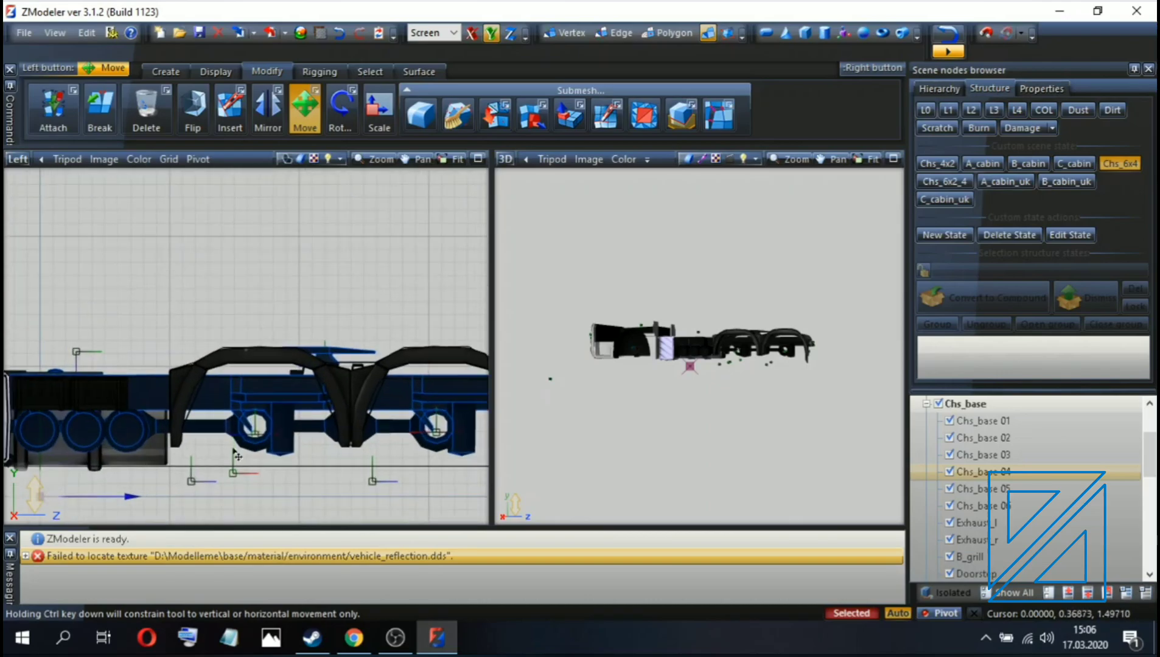
scroll(277, 504, up, 1)
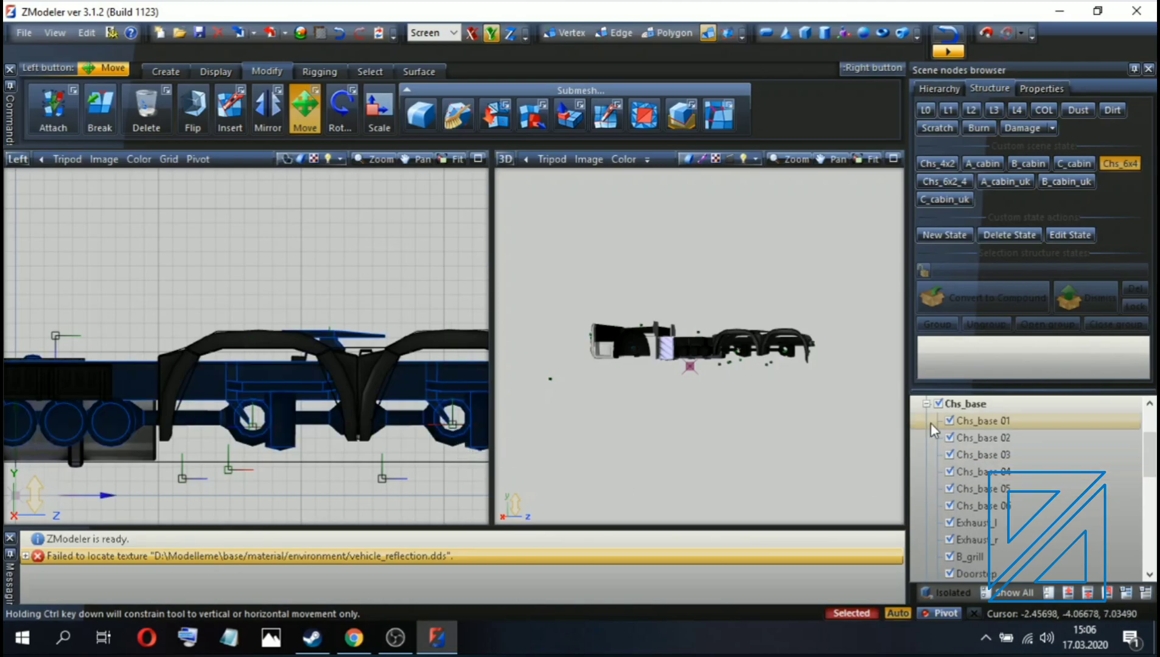
click(926, 404)
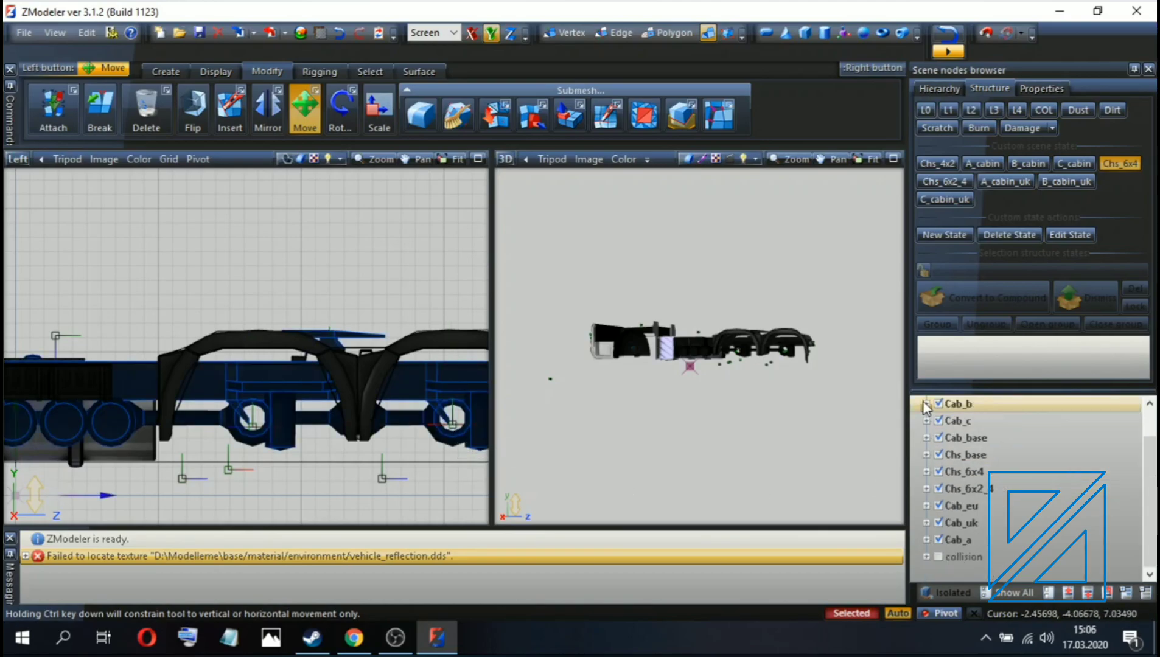
click(926, 454)
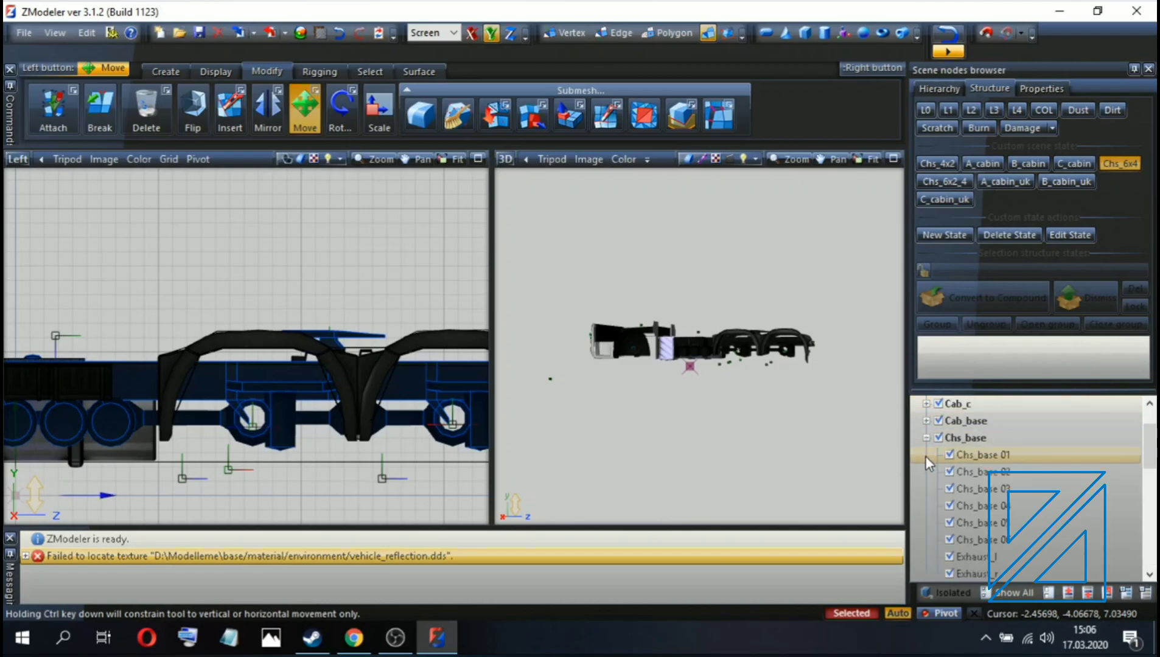
scroll(936, 458, down, 3)
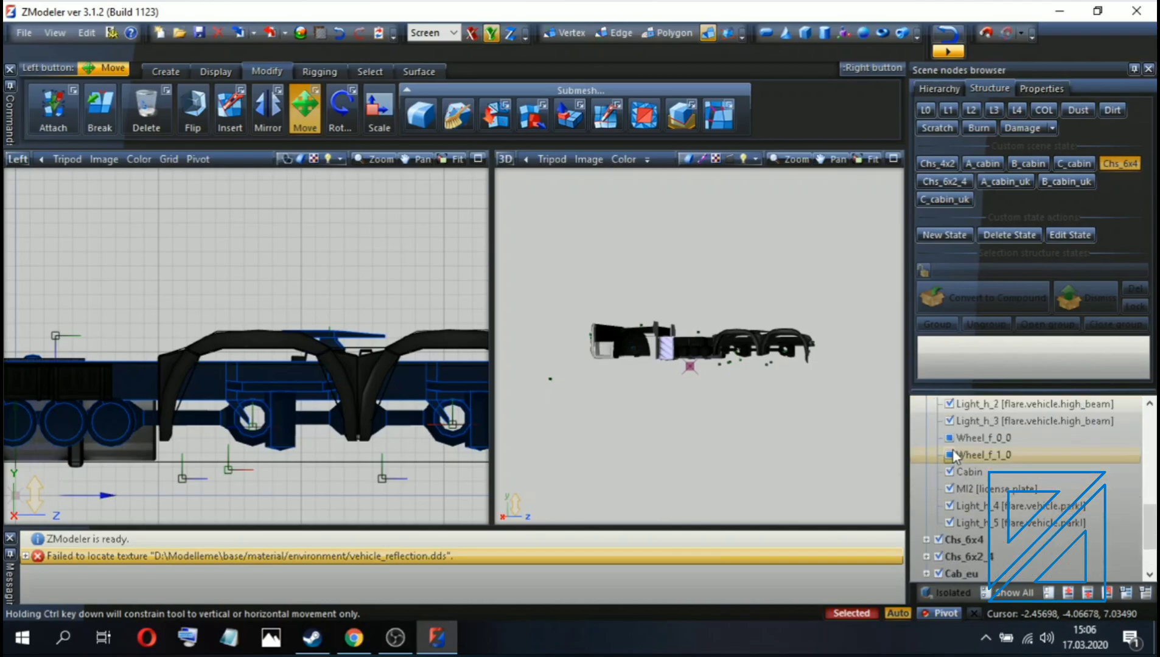
scroll(931, 462, up, 5)
scroll(930, 462, down, 5)
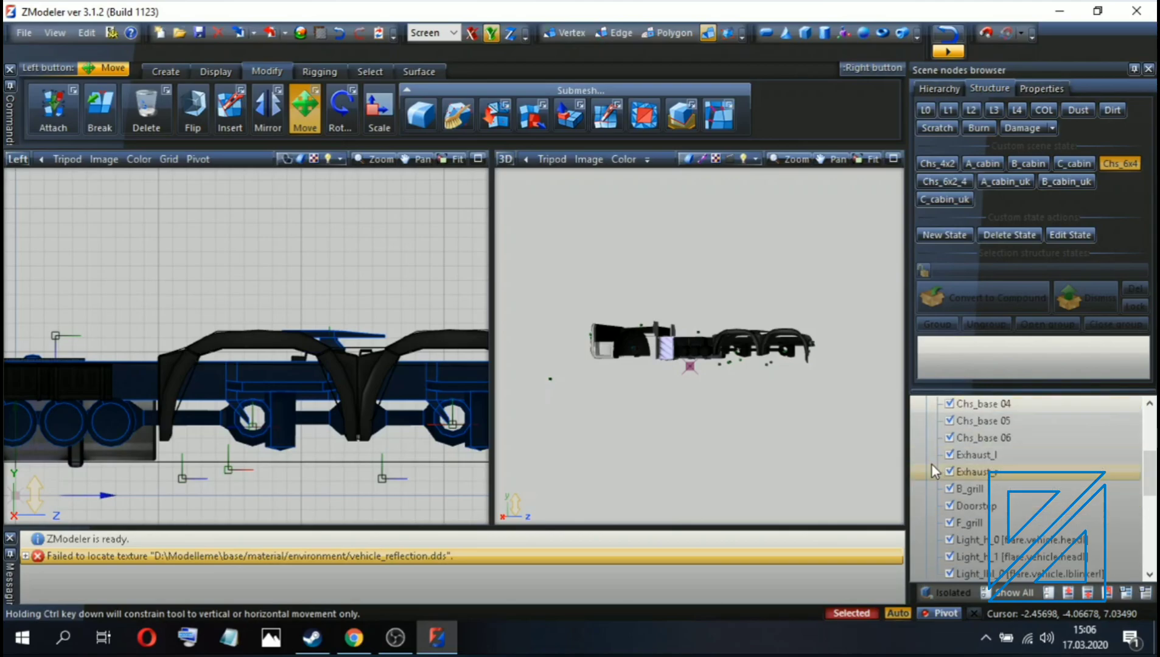
scroll(956, 499, down, 3)
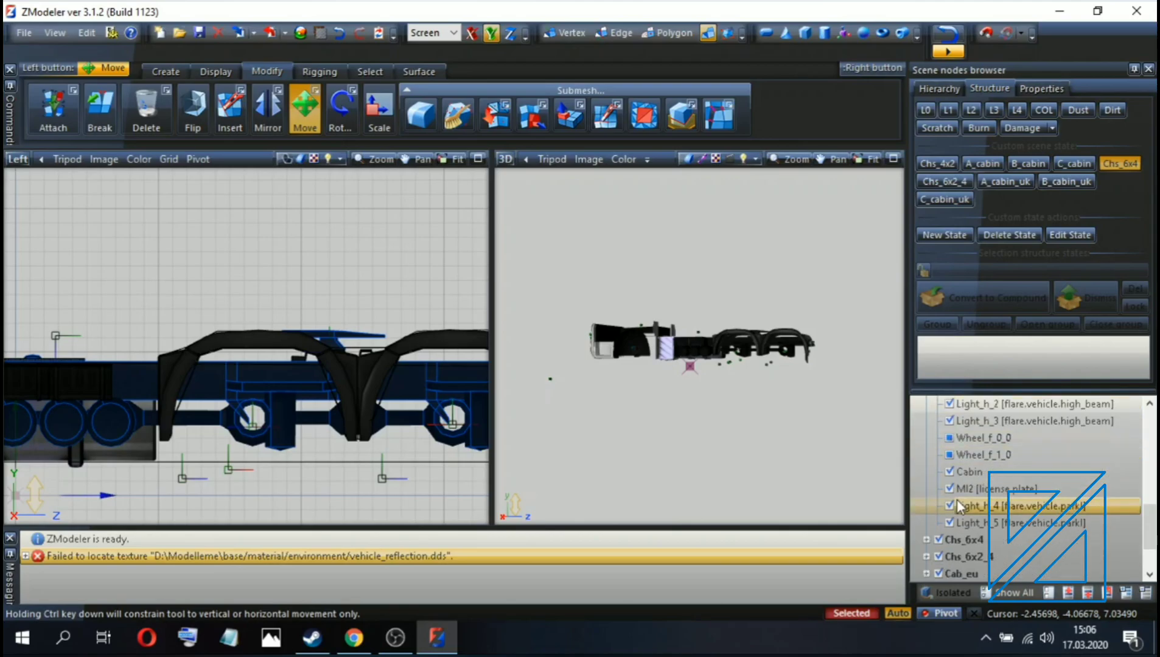
scroll(954, 499, up, 10)
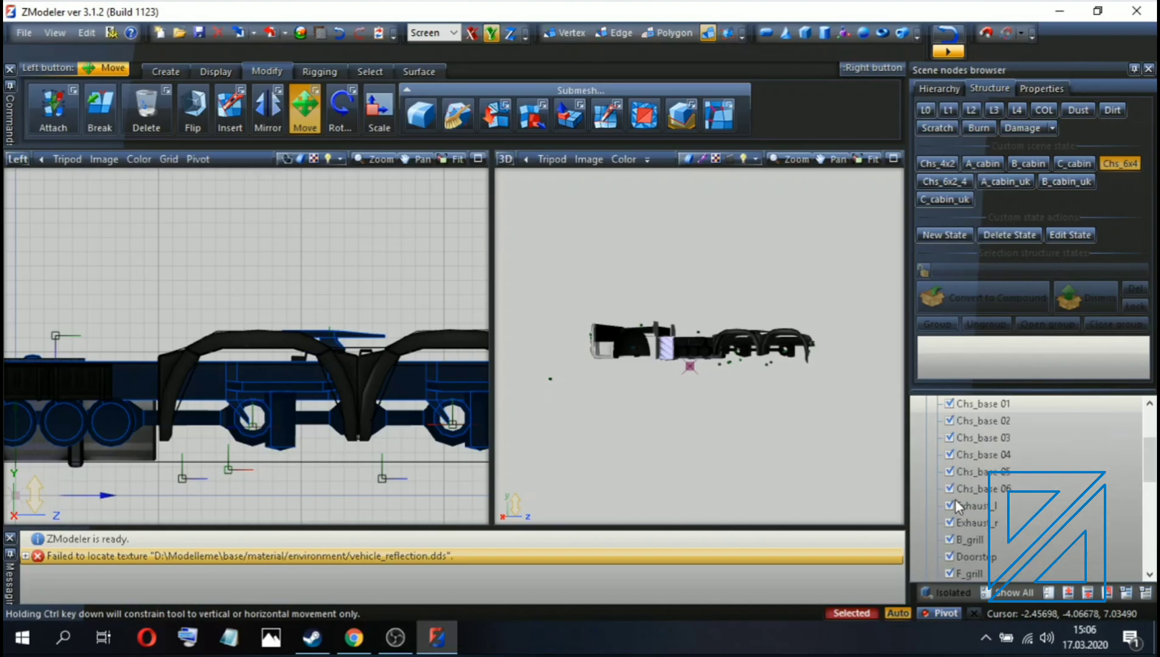
click(926, 489)
scroll(929, 505, down, 1)
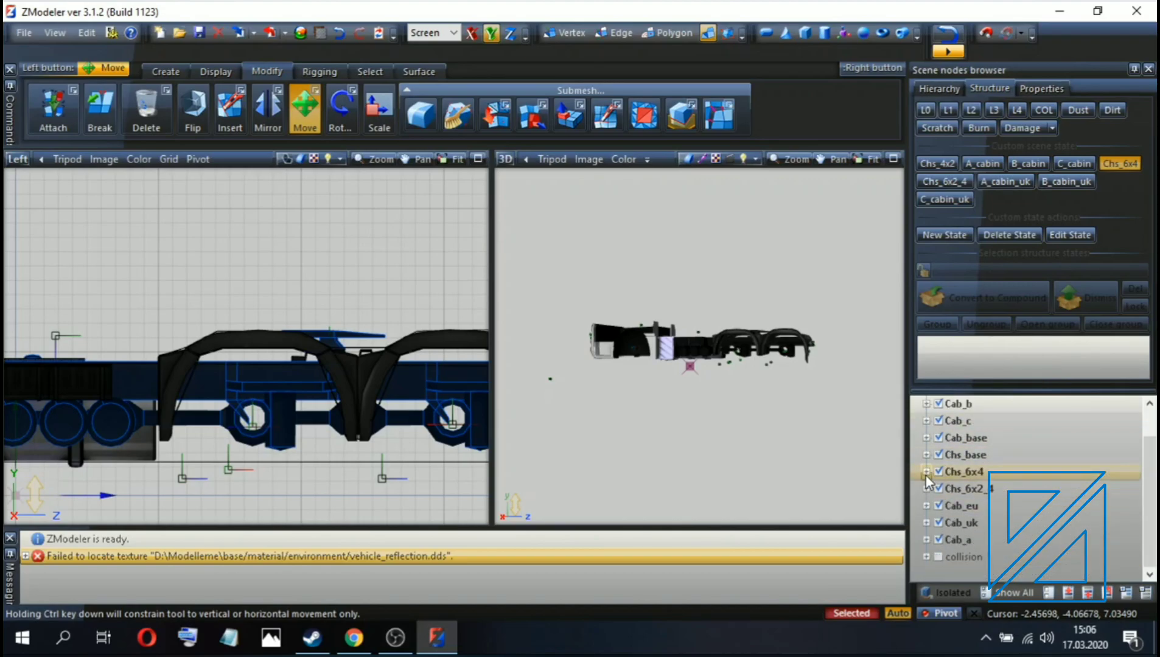
Hide the Chs_6x4 01 and Chs_6x4 02 meshes under the Chs_6x4 node.
click(926, 473)
scroll(930, 488, down, 1)
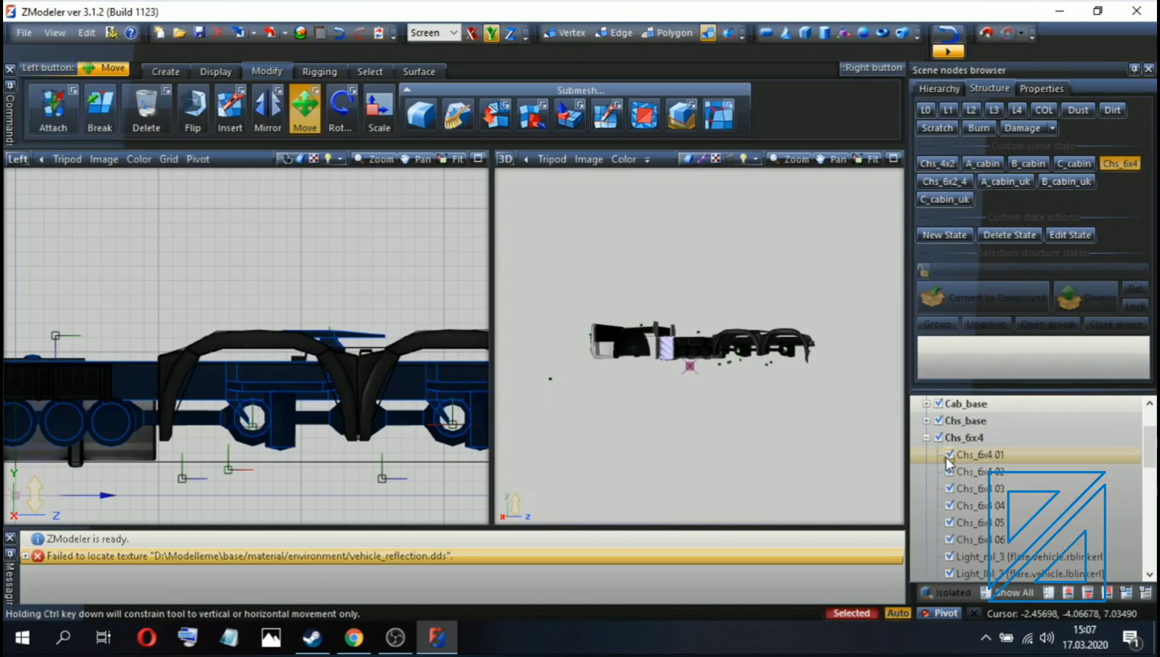
click(950, 455)
click(950, 471)
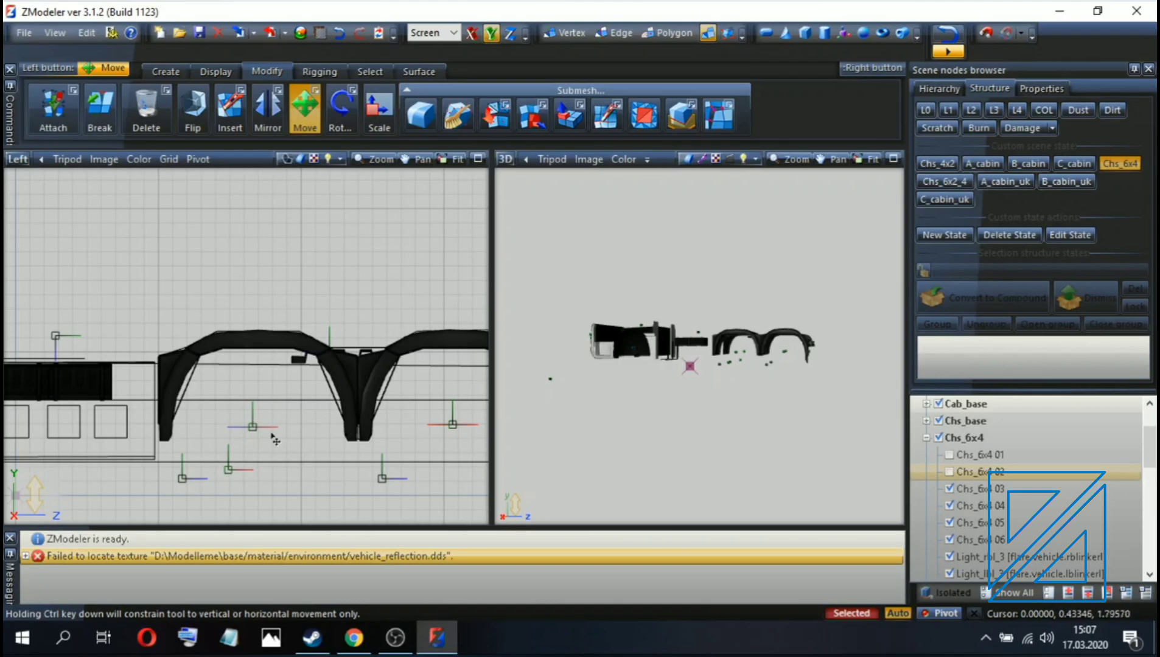
Raise the wheel dummies under the first rear wheel arch about one grid square in the Left view.
drag(225, 407, 267, 444)
scroll(255, 436, up, 5)
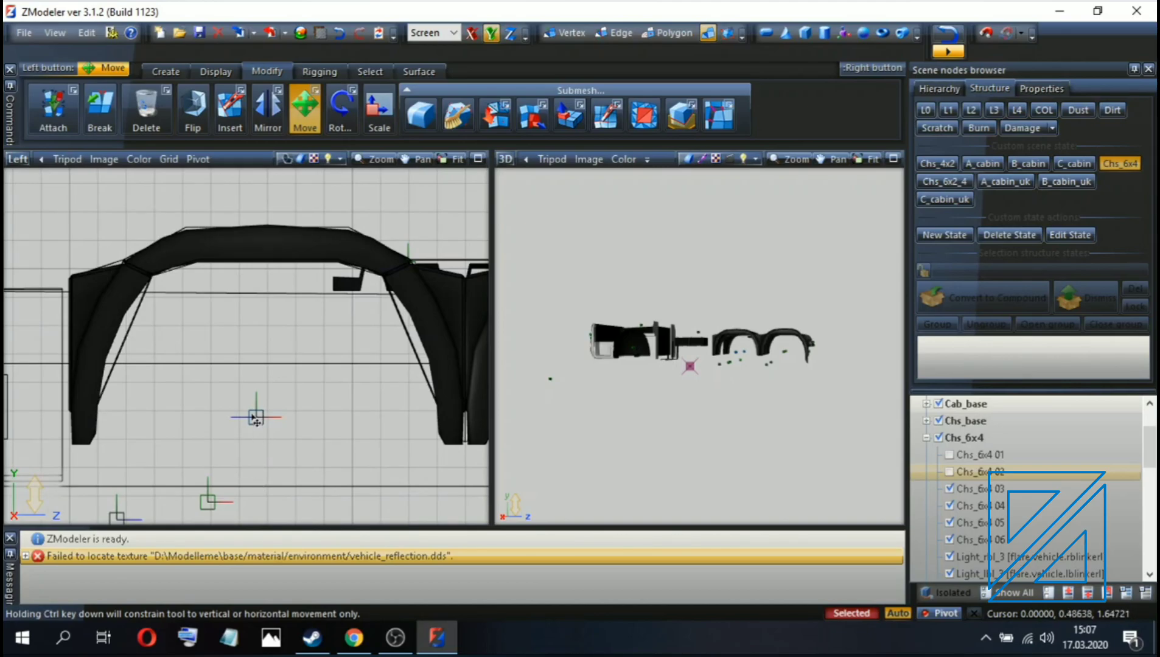
drag(262, 426, 259, 388)
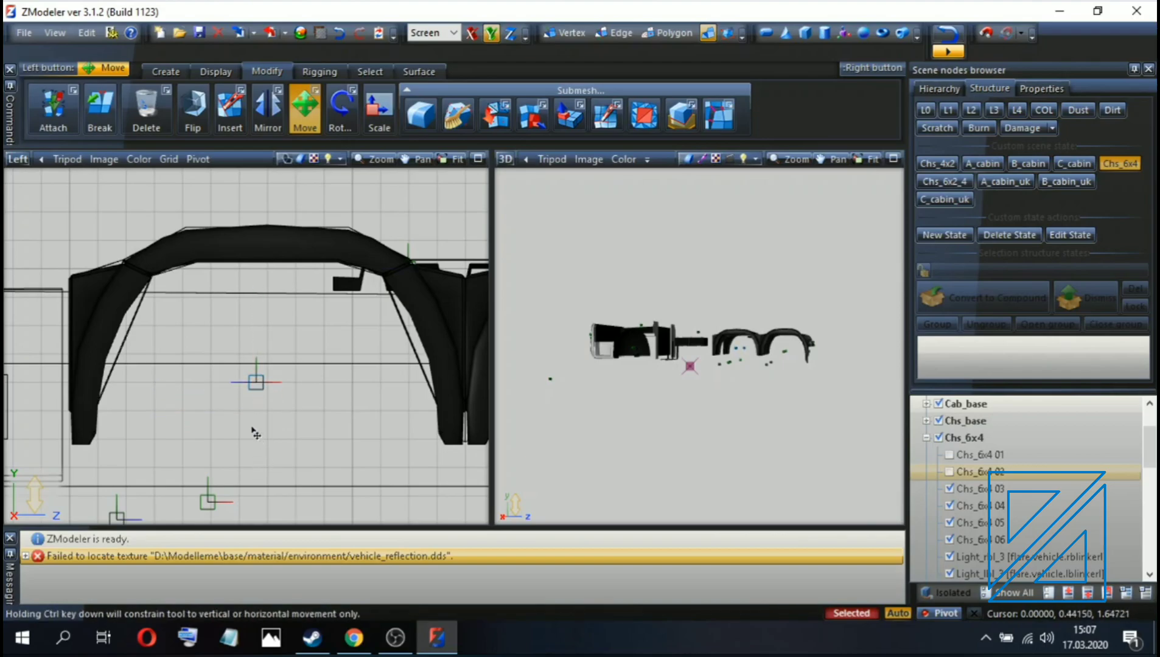
Raise the wheel dummies under the second rear wheel arch by about the same distance as the first rear pair.
scroll(295, 447, down, 2)
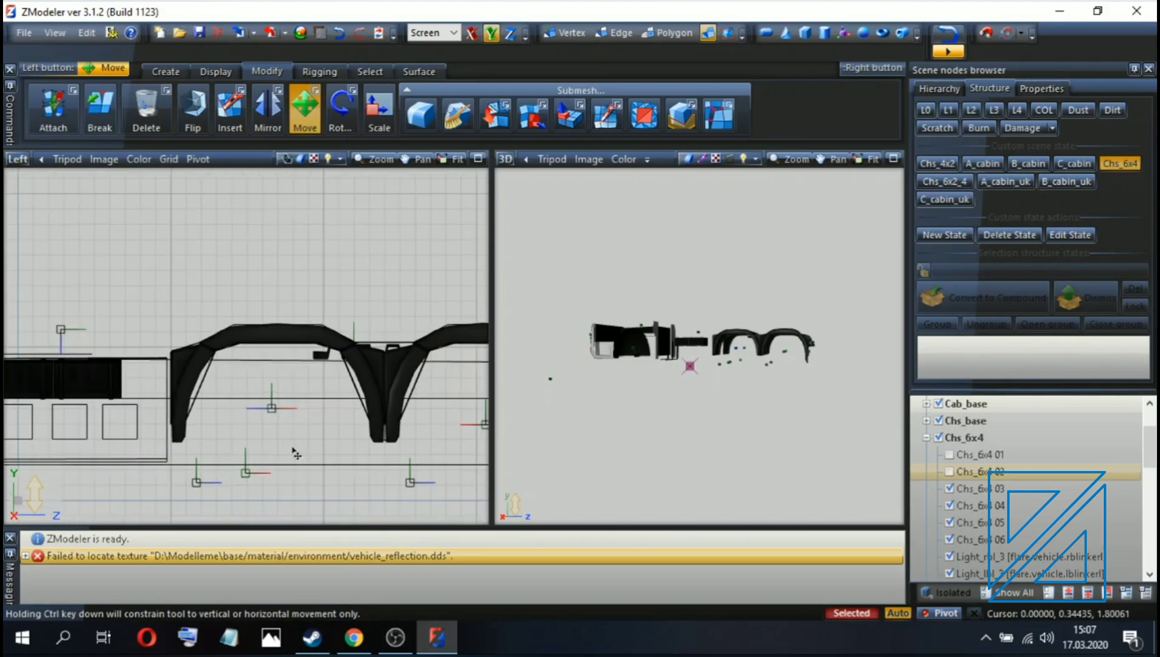
scroll(481, 424, up, 5)
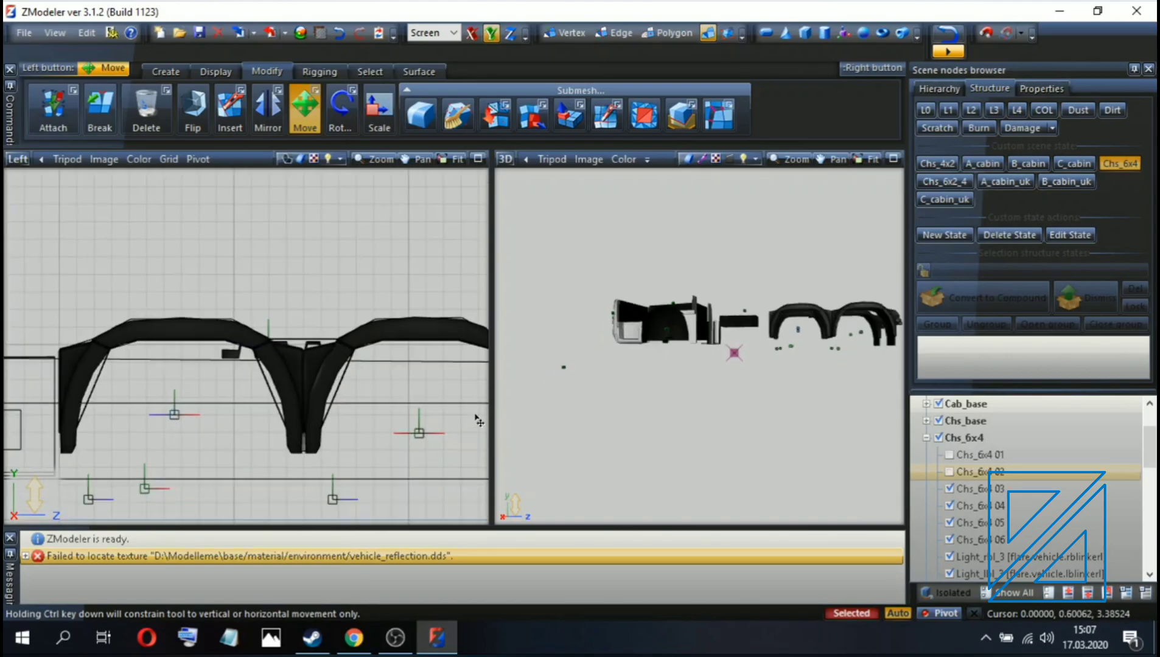
drag(433, 420, 338, 479)
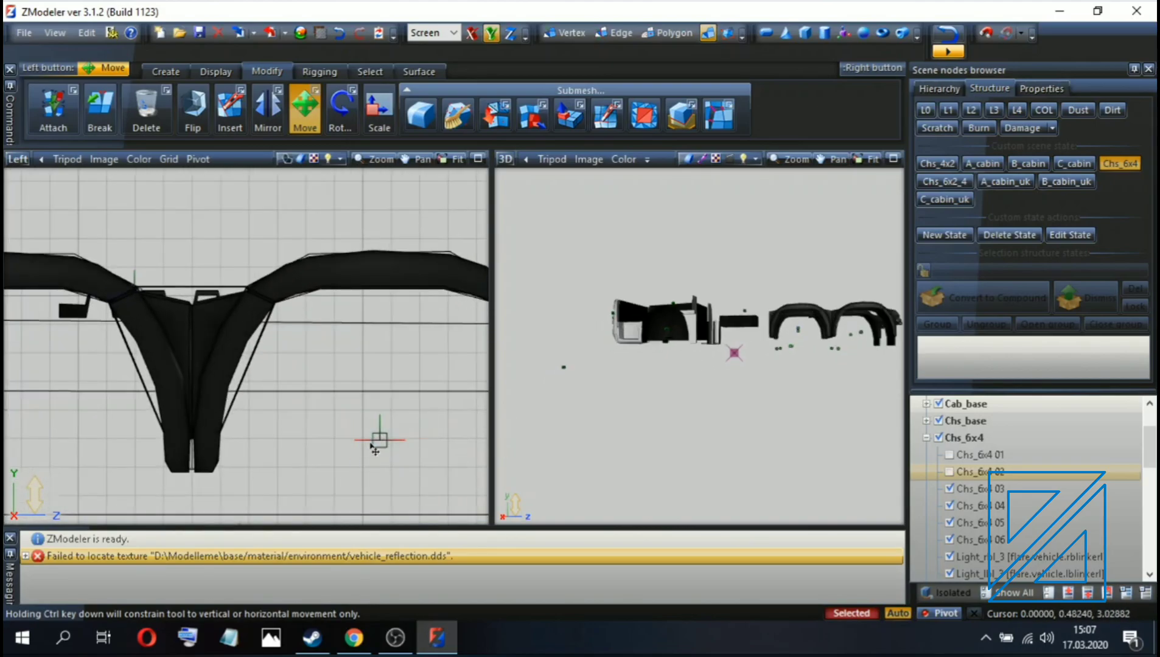
drag(387, 447, 385, 417)
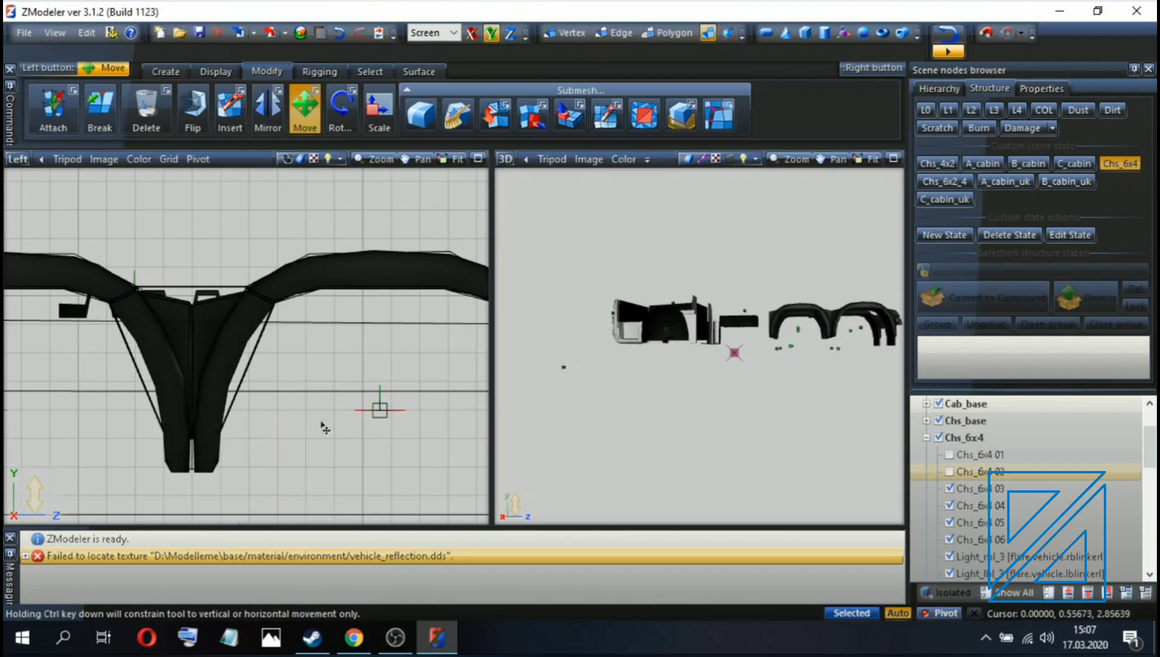
scroll(324, 429, down, 5)
scroll(150, 467, up, 2)
scroll(253, 470, down, 3)
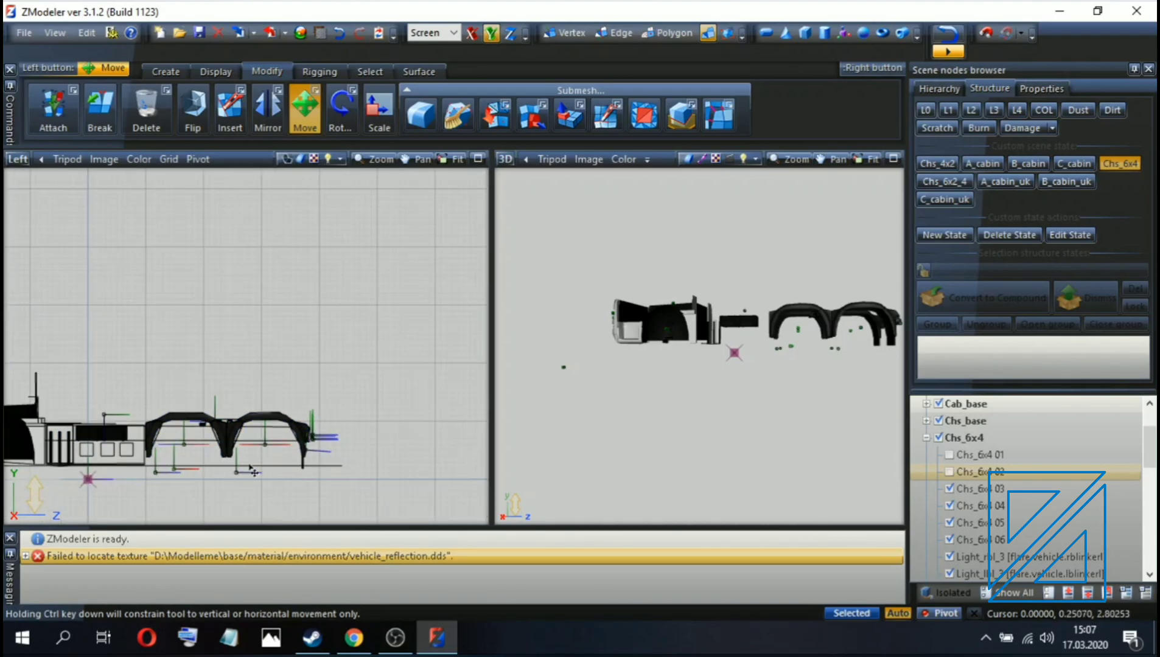
Show the Chs_6x4 01 and Chs_6x4 02 meshes again and collapse the truck node.
scroll(155, 473, down, 2)
scroll(37, 447, up, 2)
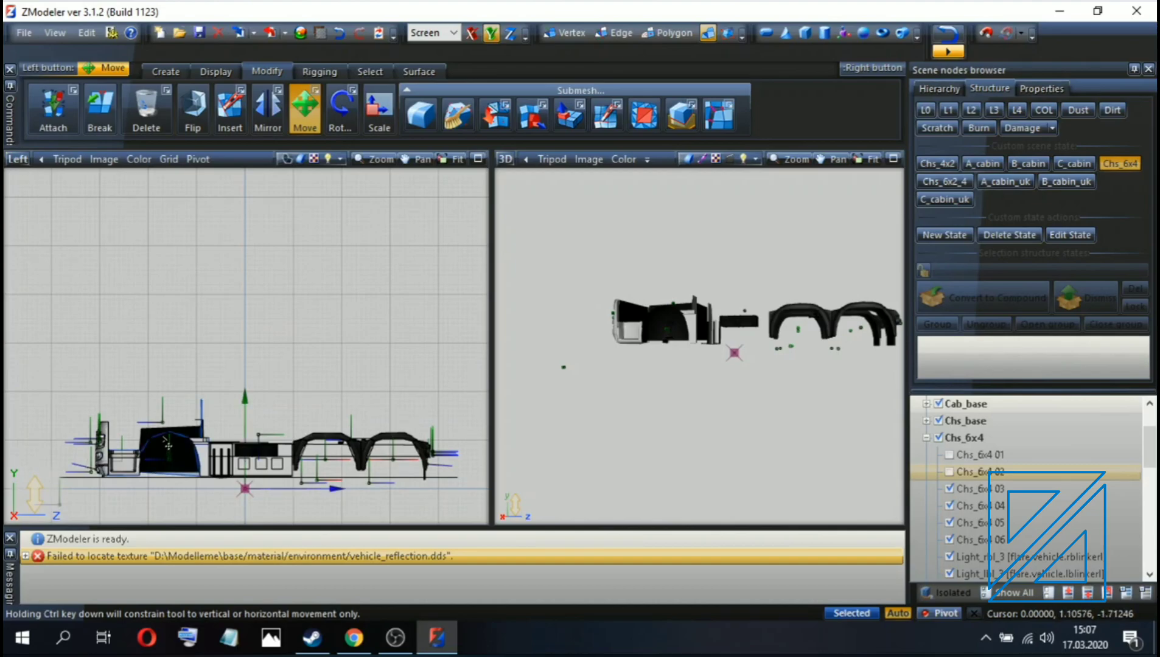
click(216, 457)
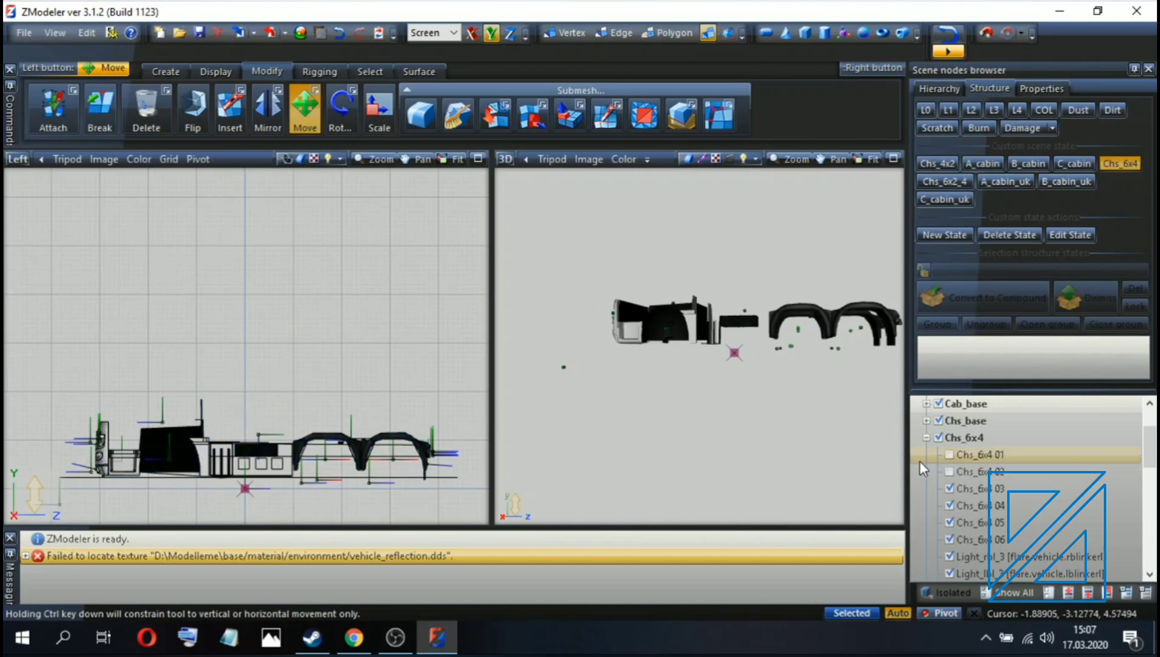
click(950, 456)
click(948, 469)
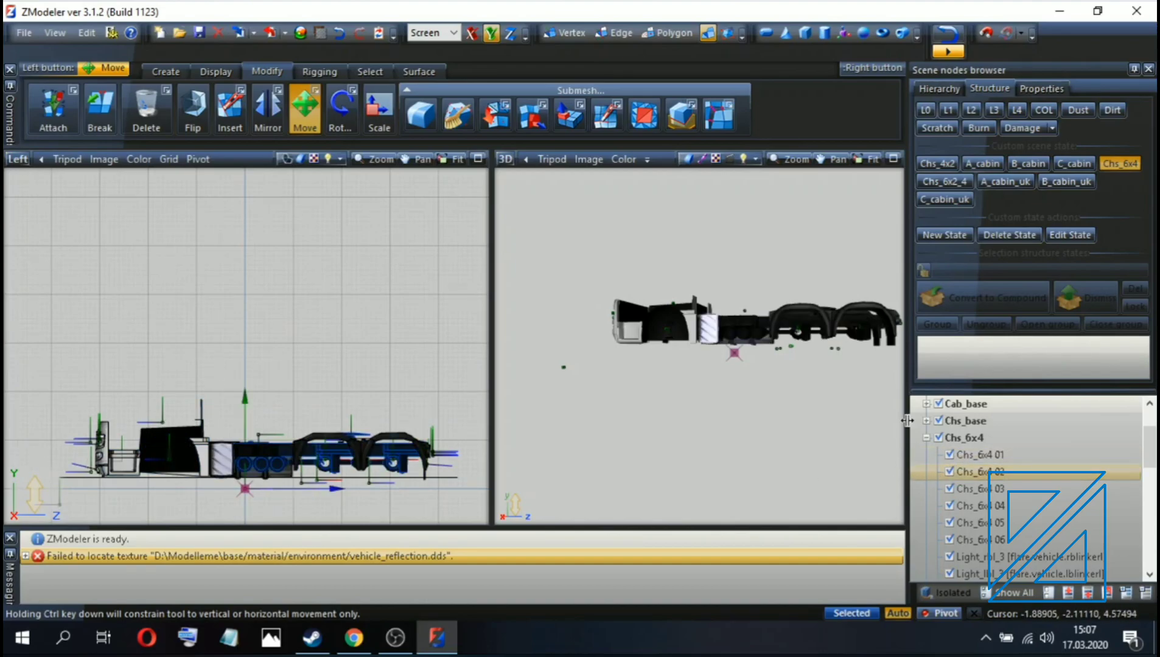
scroll(935, 475, up, 2)
click(916, 404)
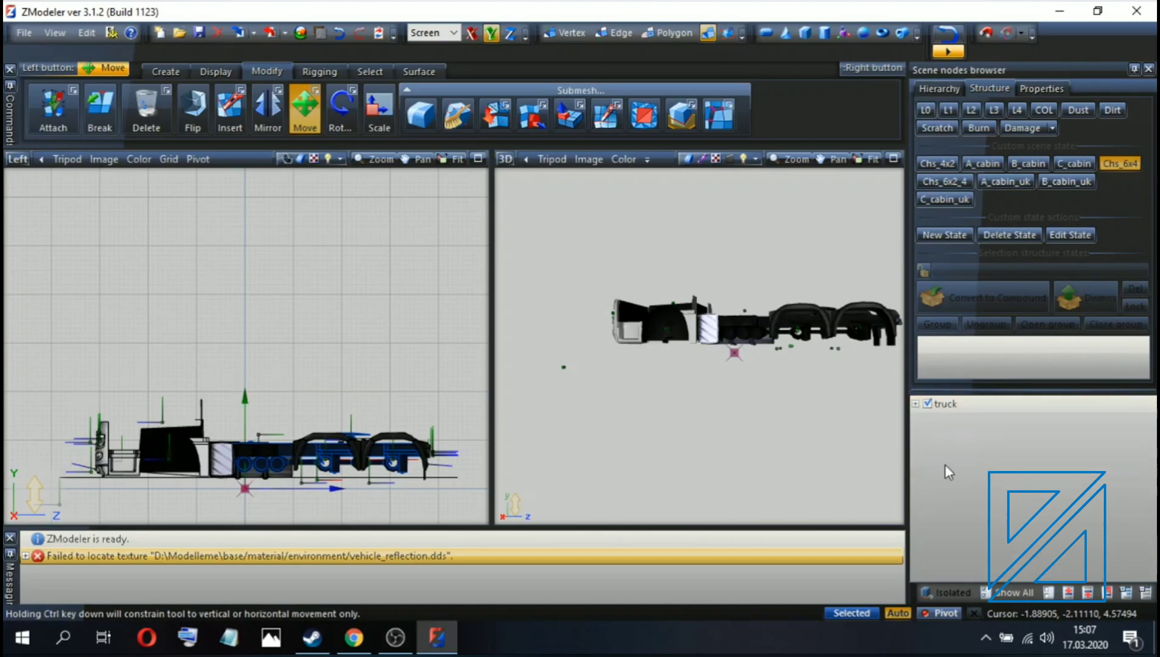
Start exporting the model in SCS Software Prism 3D (*.pmd) format and browse from the man_tgx folder to the desktop.
click(24, 33)
click(45, 177)
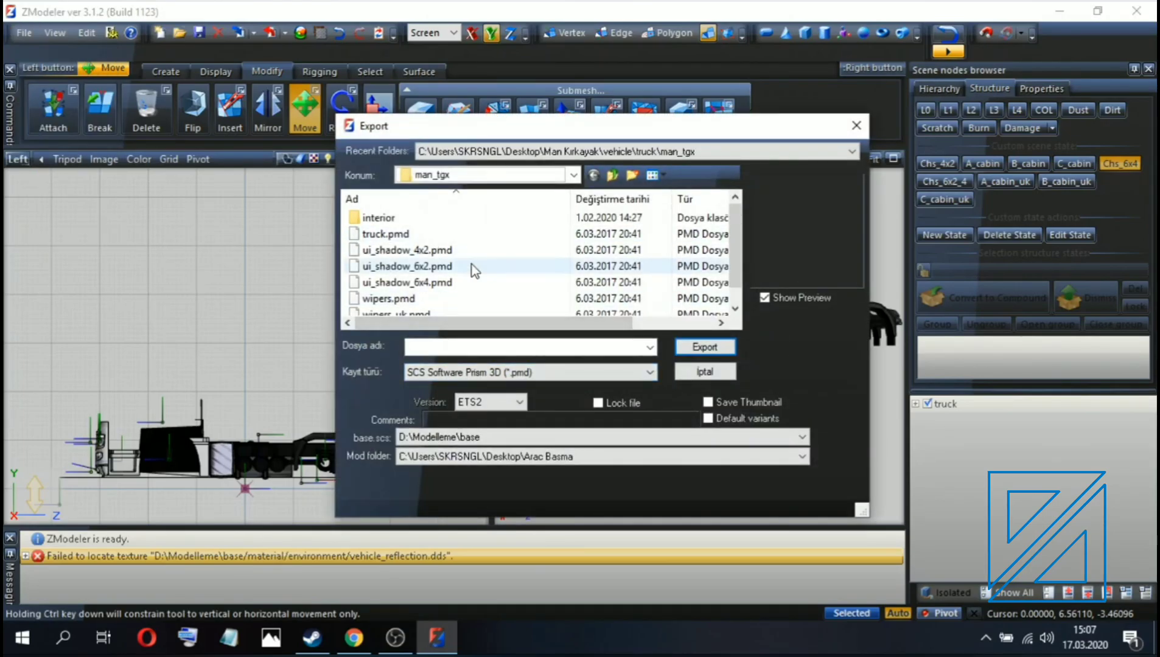
click(612, 176)
click(611, 175)
click(612, 175)
click(611, 176)
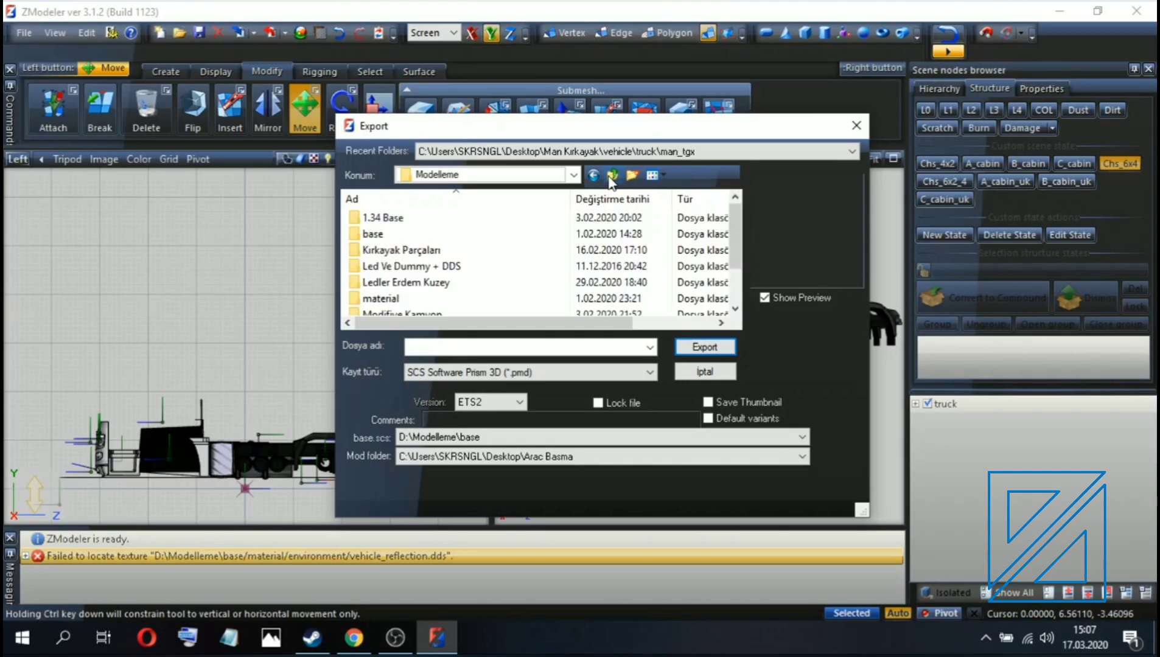
click(611, 176)
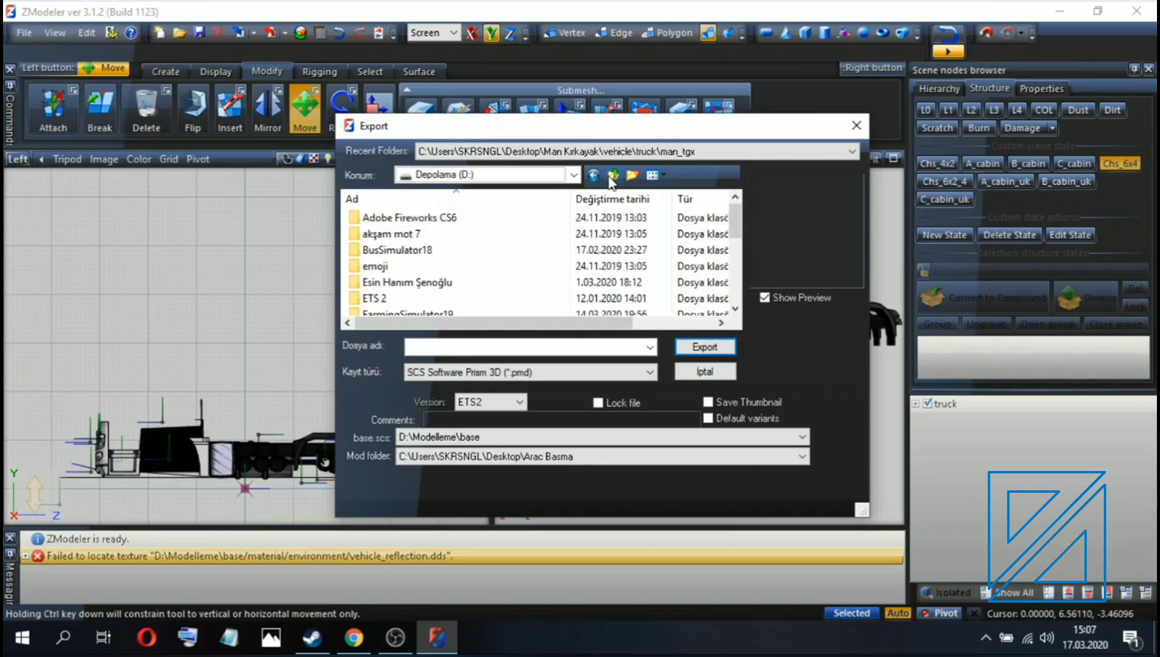
click(612, 176)
double_click(554, 277)
Export the model as truck.pmd into the Arac Basma\vehicle\truck\man_tgx folder.
click(377, 250)
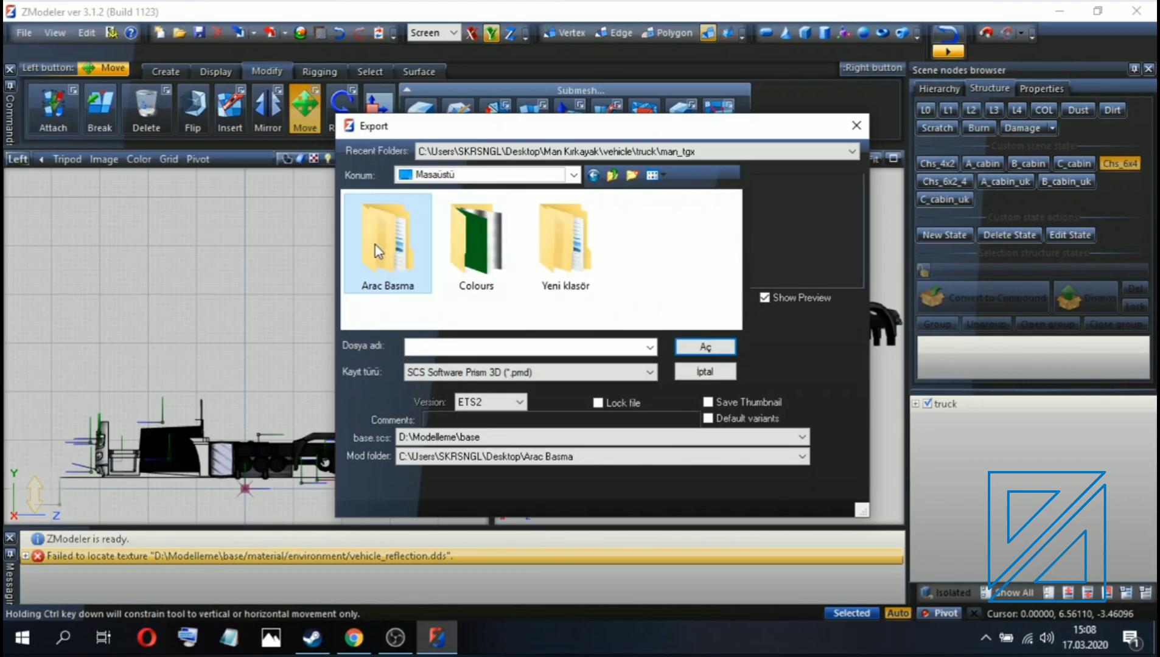
double_click(377, 251)
double_click(380, 220)
double_click(380, 222)
double_click(384, 218)
click(428, 345)
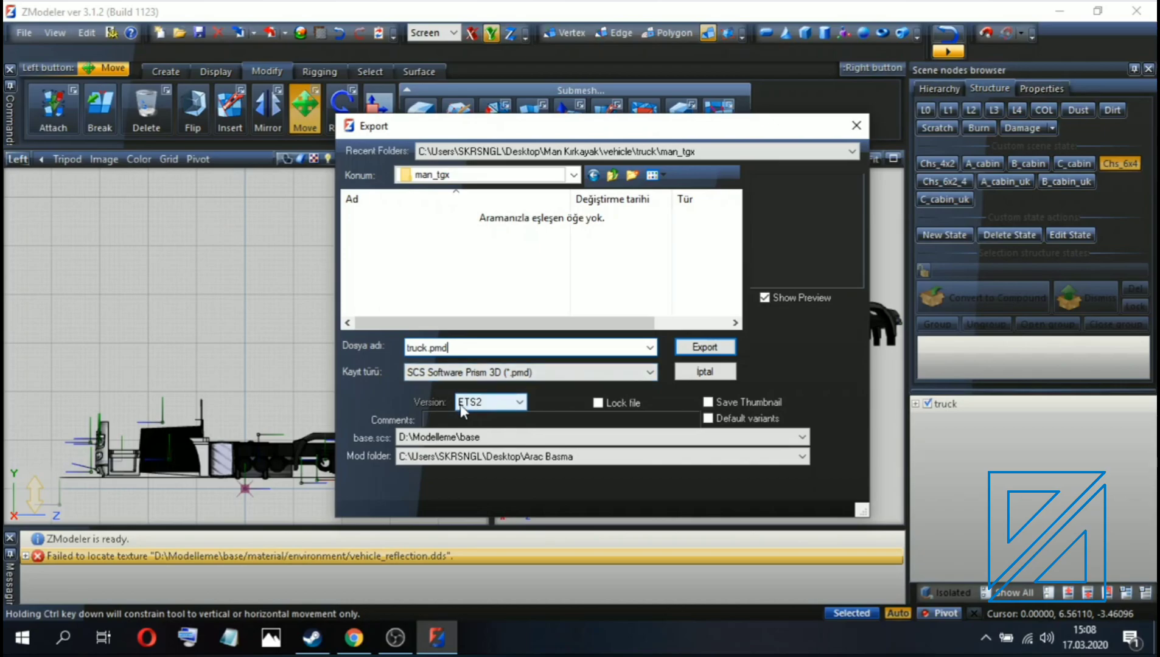
click(692, 348)
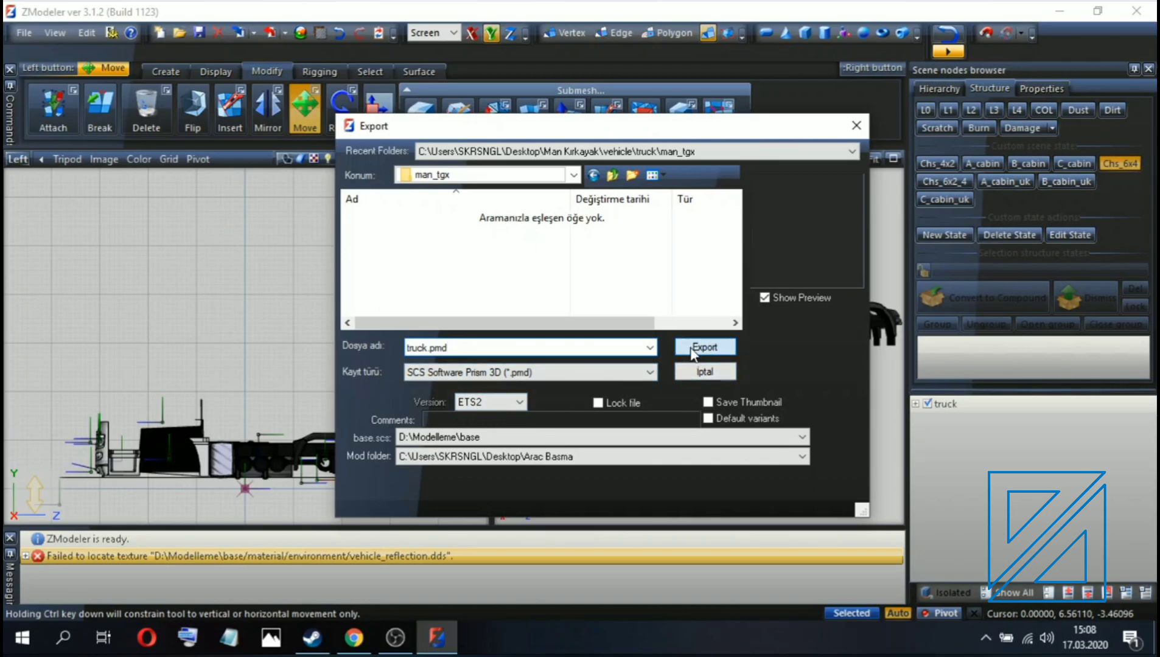
Switch to the desktop and check the exported files in Arac Basma\vehicle\truck\man_tgx.
click(1065, 11)
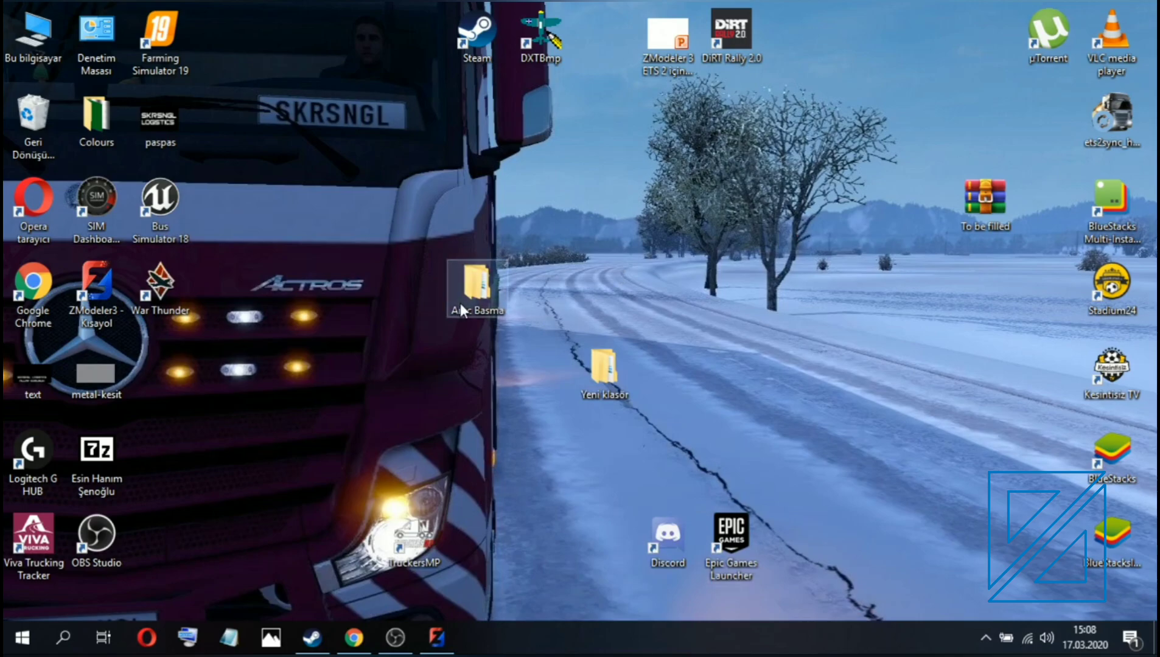
double_click(460, 302)
click(198, 283)
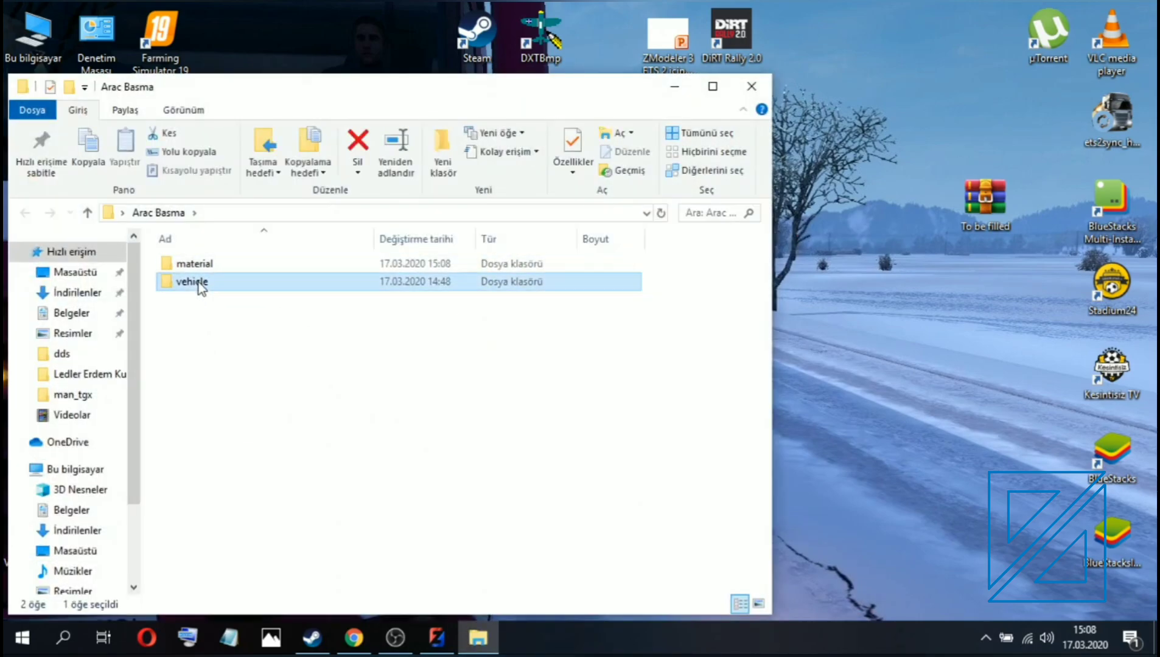
double_click(199, 283)
double_click(222, 264)
double_click(205, 263)
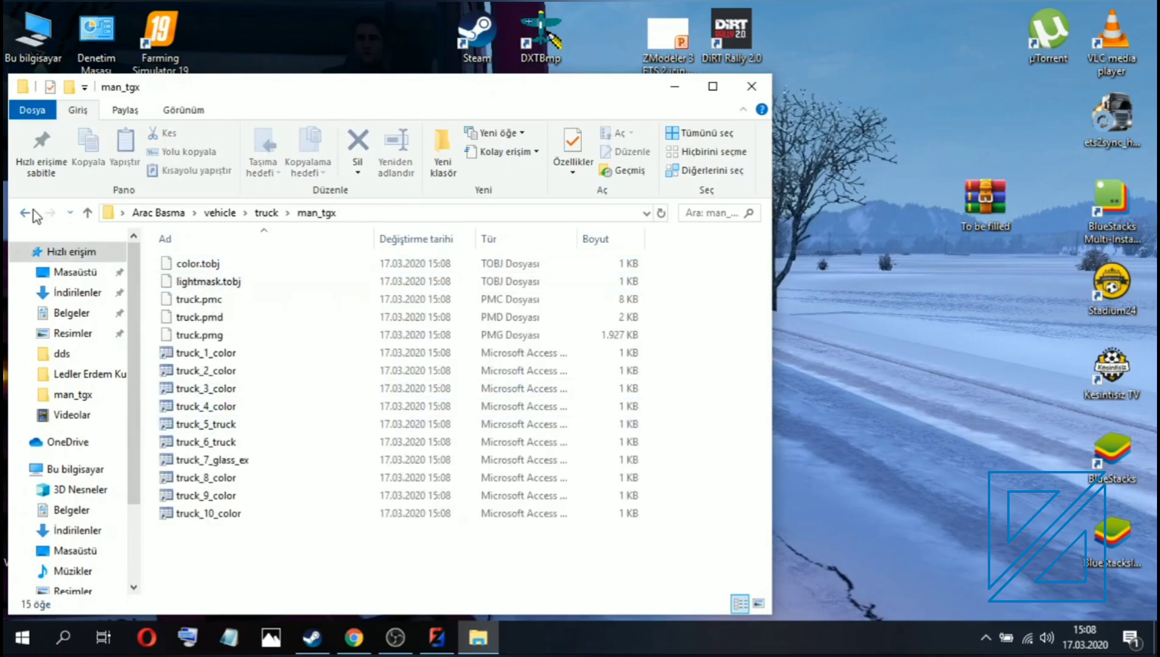
Archive the material and vehicle folders of Arac Basma as Arac Basma.scs, using ZIP format and the Depola (store) compression method.
click(25, 212)
click(25, 212)
click(25, 212)
drag(210, 333, 205, 258)
right_click(198, 286)
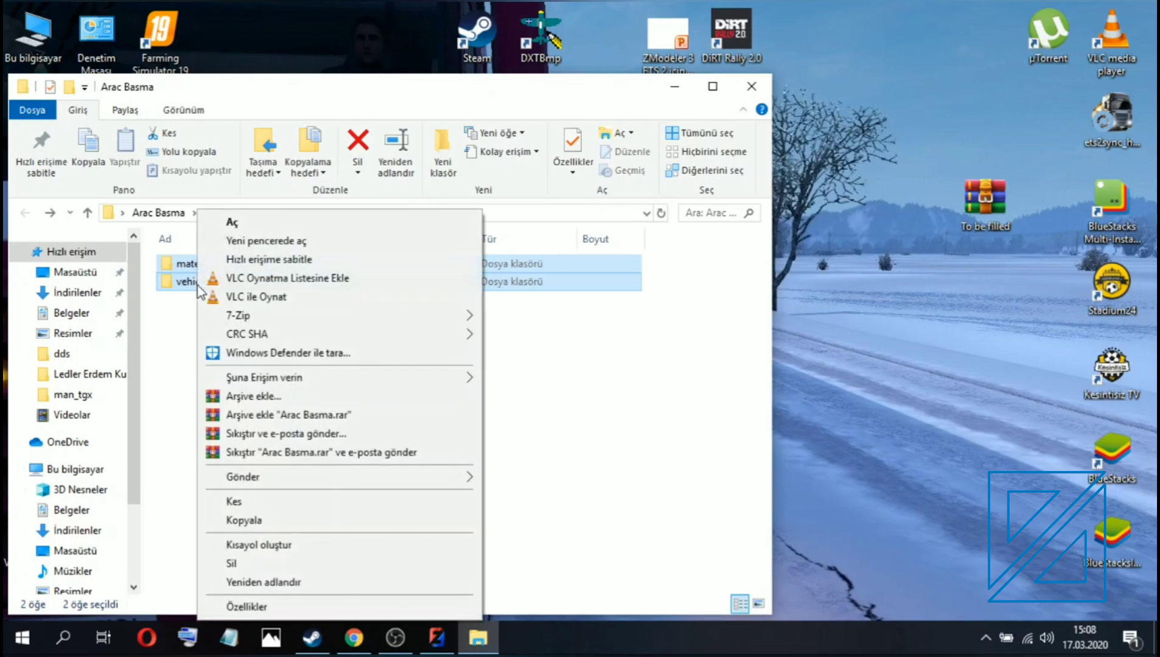
click(275, 395)
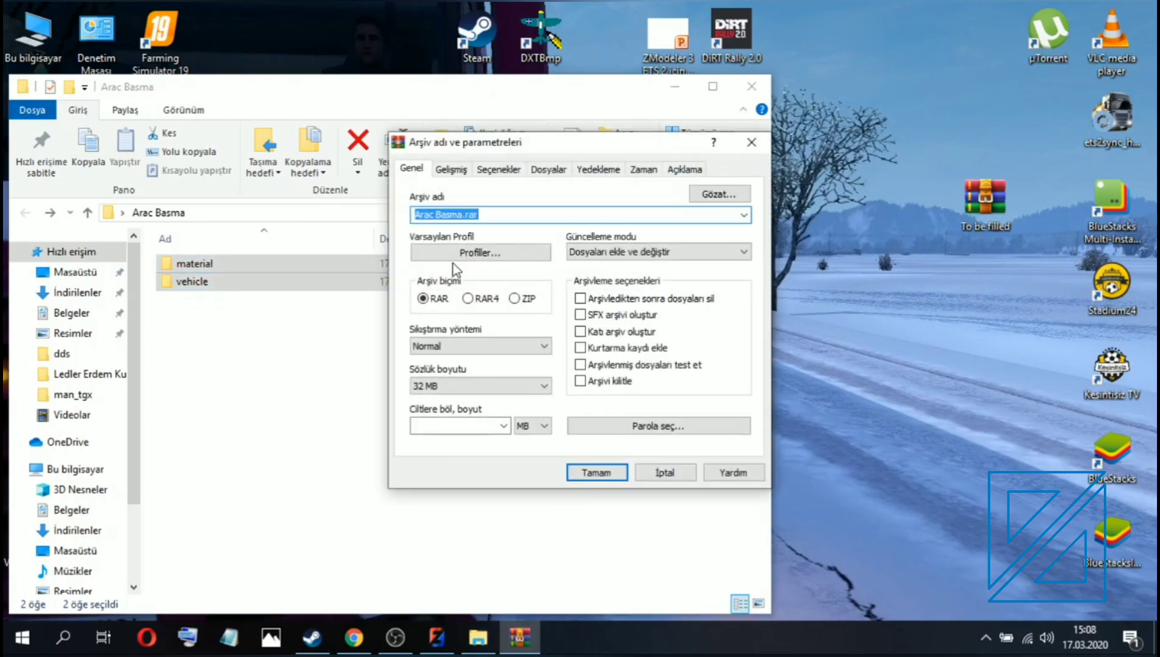
click(514, 298)
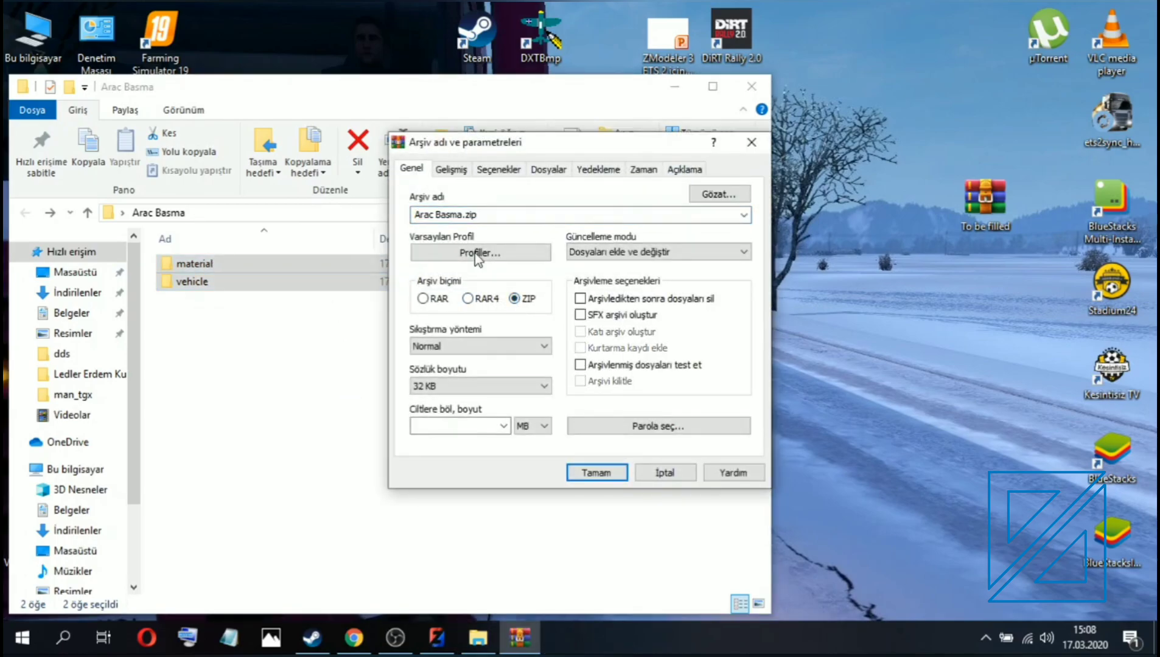
click(486, 214)
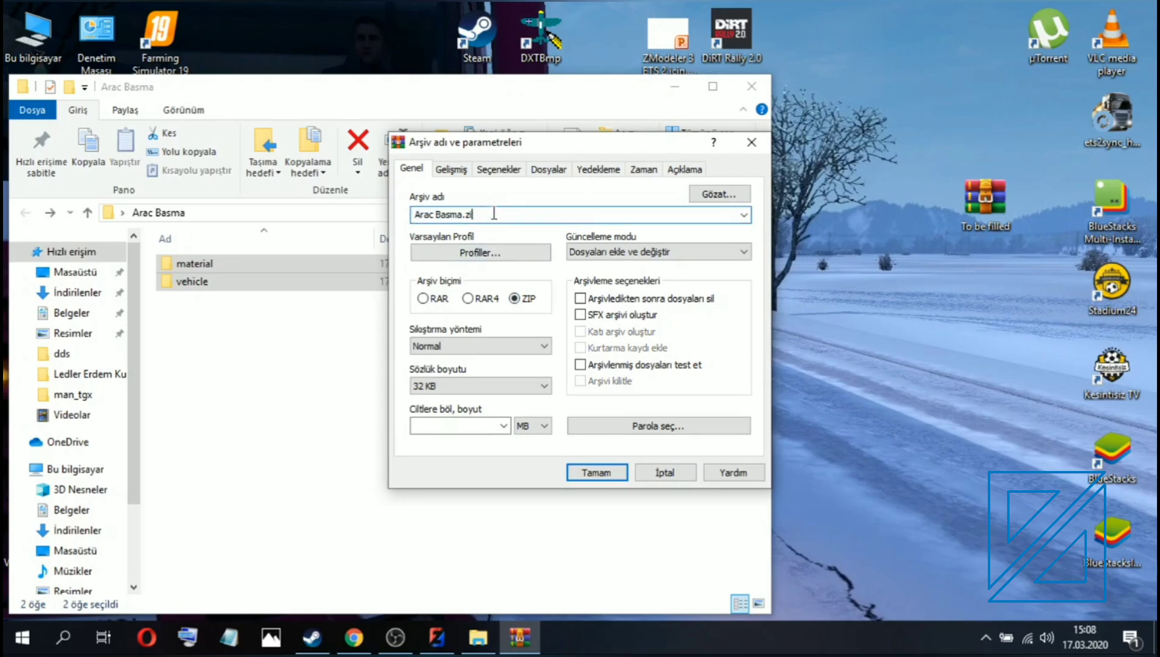
click(440, 344)
click(432, 364)
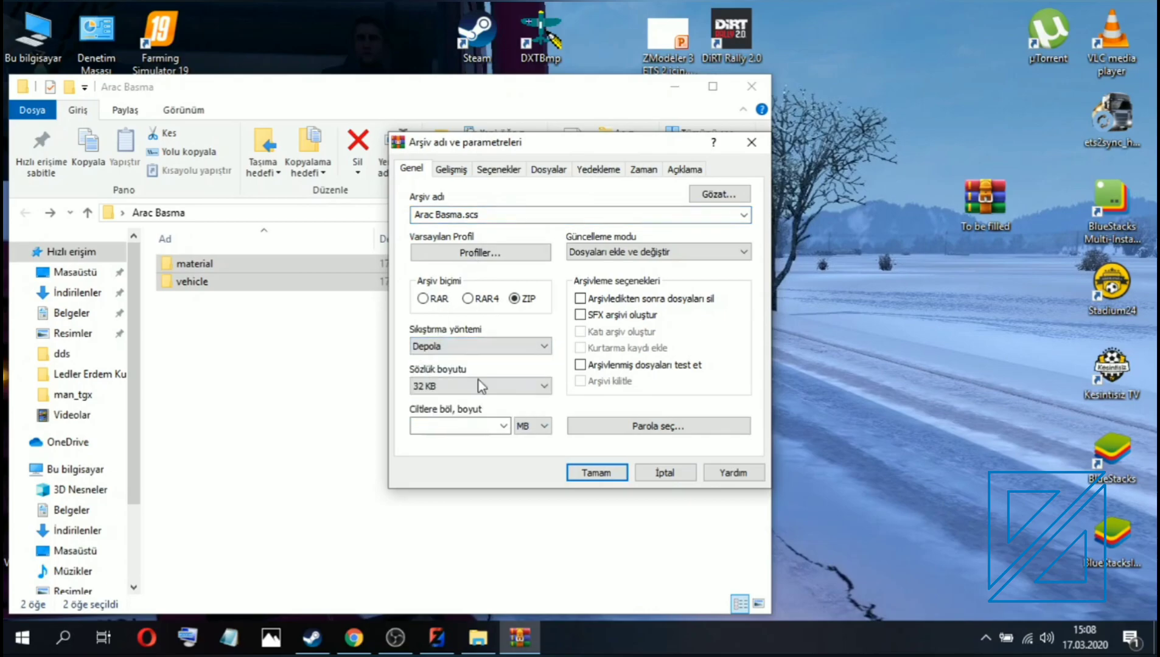
click(592, 473)
click(221, 361)
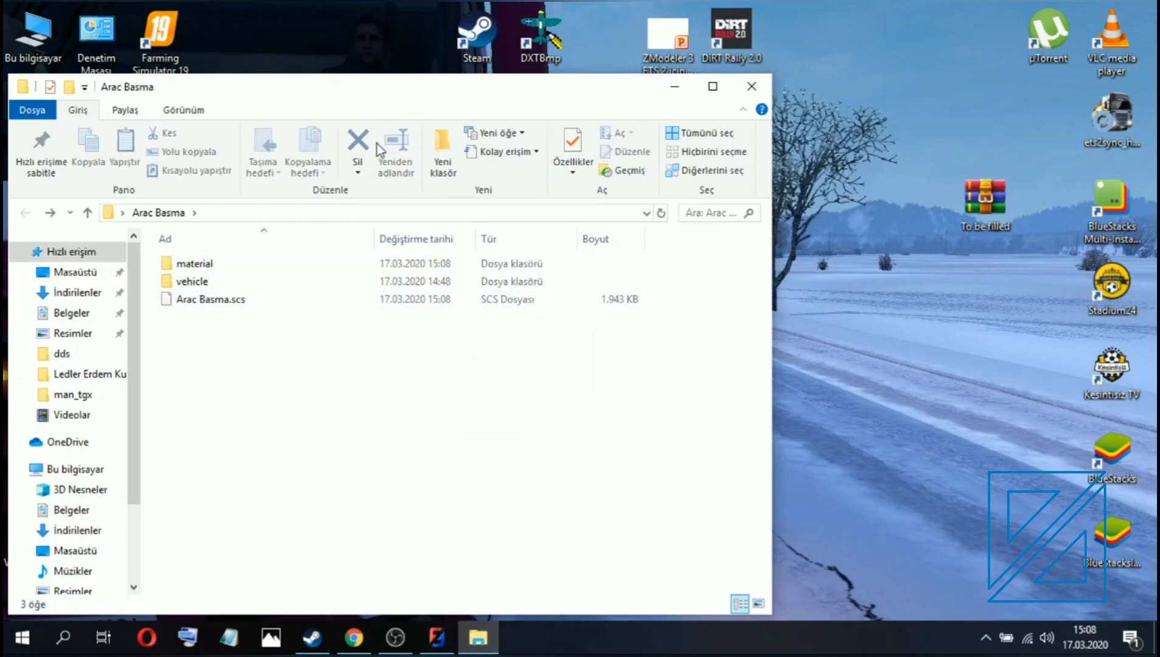
Copy Arac Basma.scs and open the mod folder of Euro Truck Simulator 2 in Documents (Belgeler).
drag(231, 89, 507, 84)
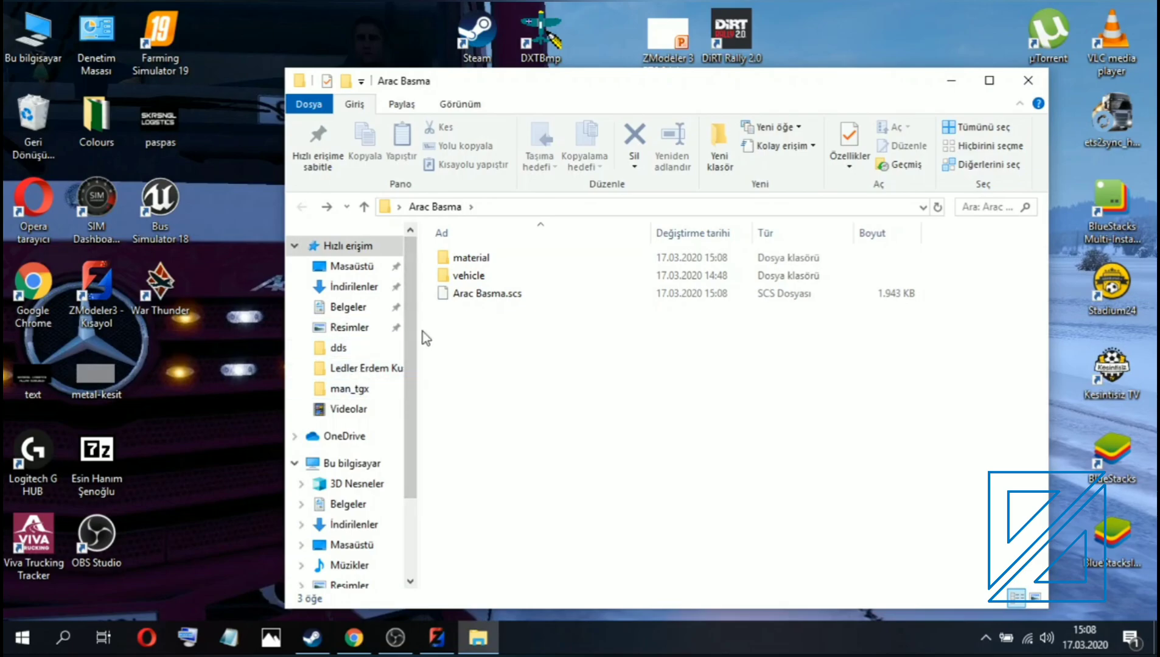
click(468, 296)
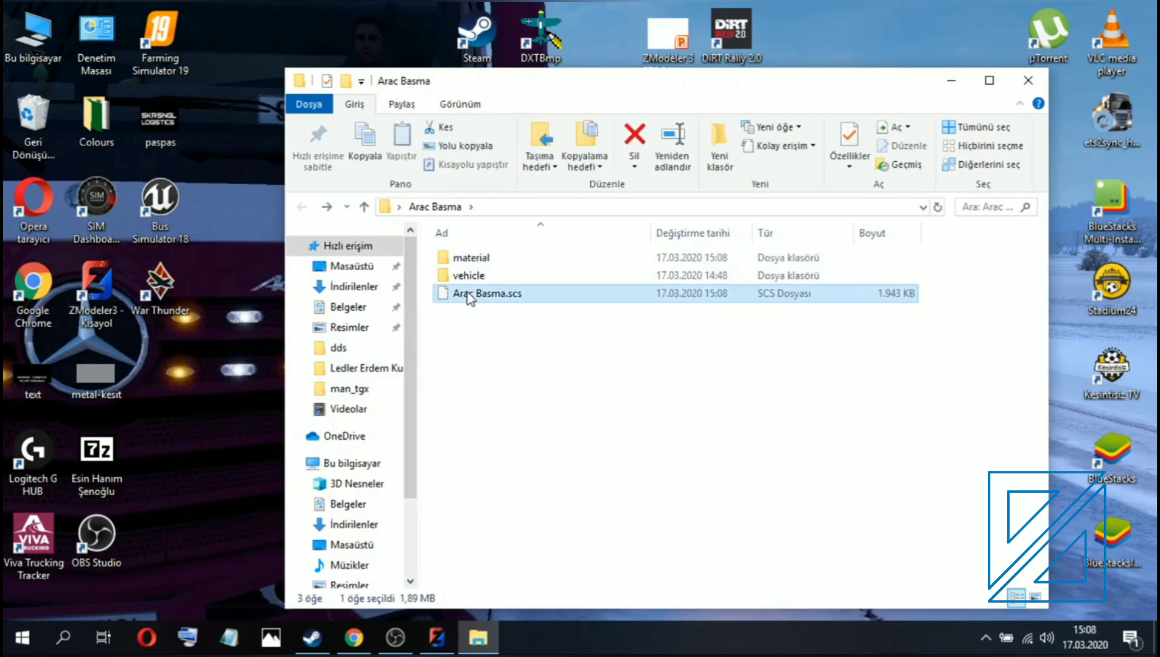
click(323, 308)
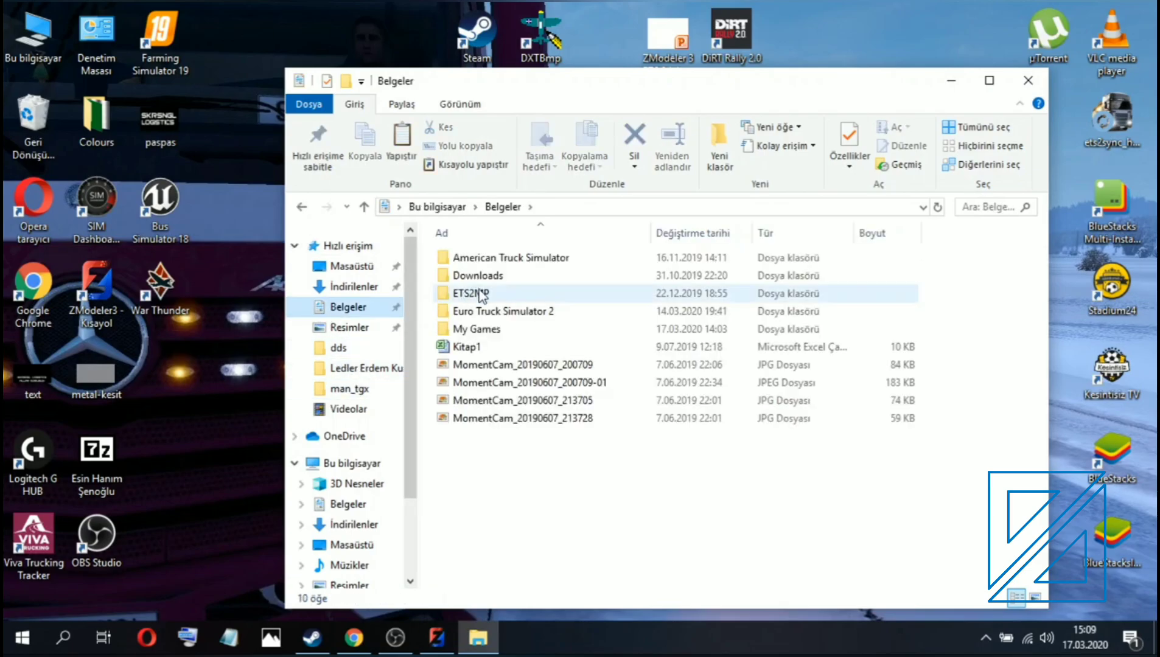
click(483, 313)
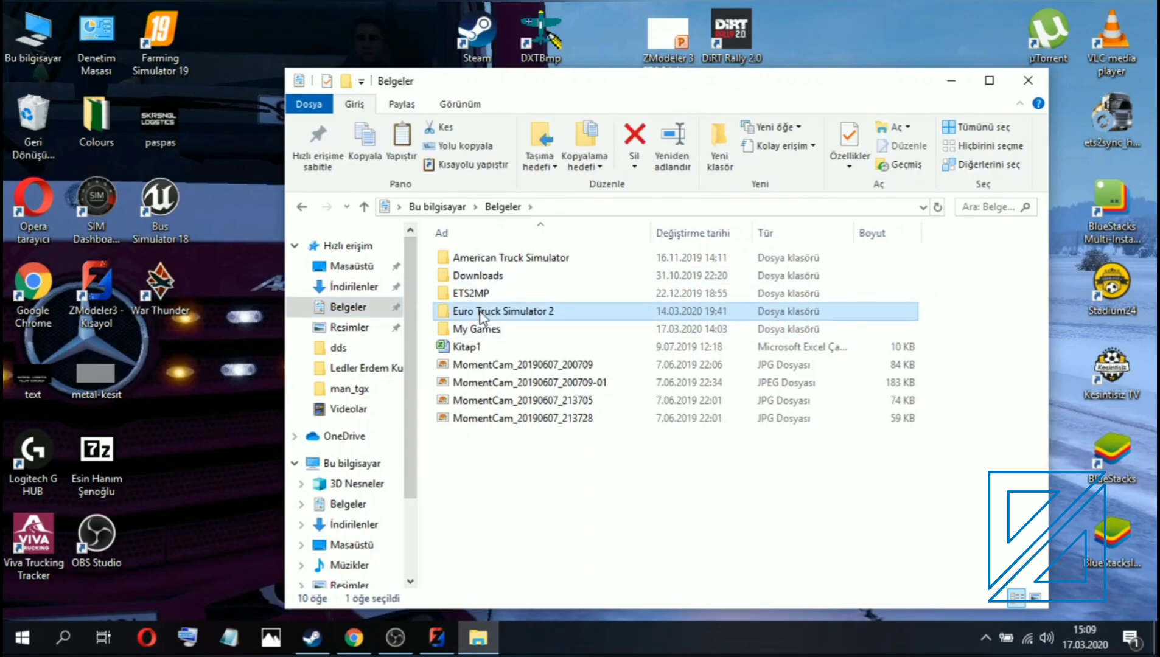
double_click(482, 312)
double_click(498, 277)
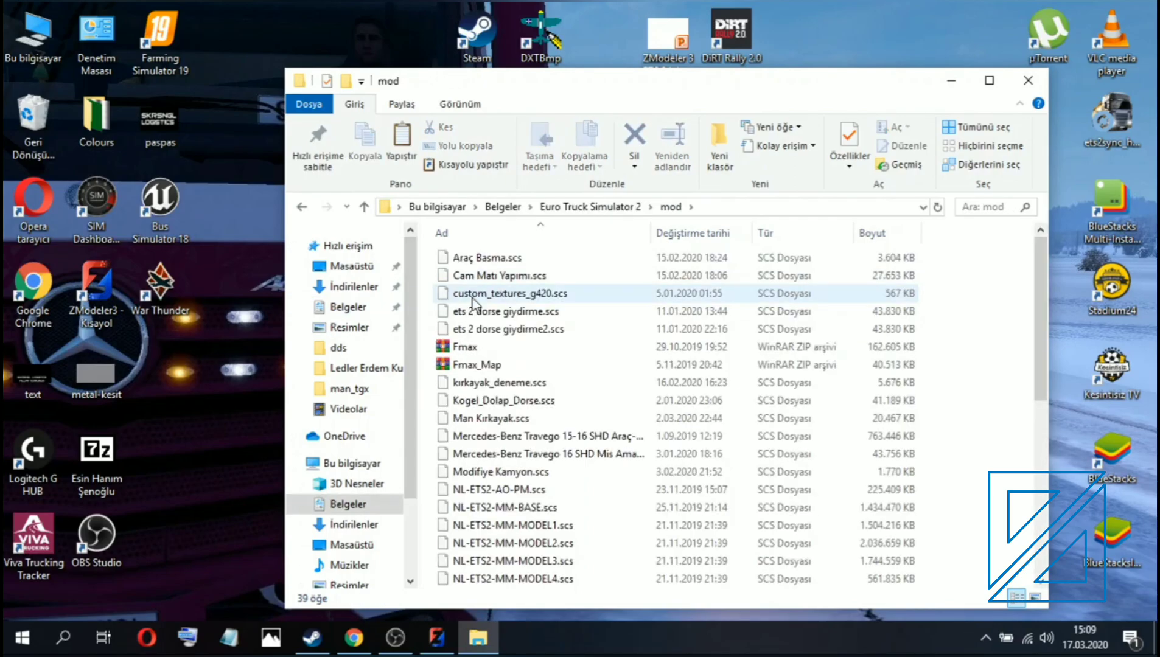
Delete the old Araç Basma.scs from the mod folder, paste the new Arac Basma.scs there and close the window.
click(499, 260)
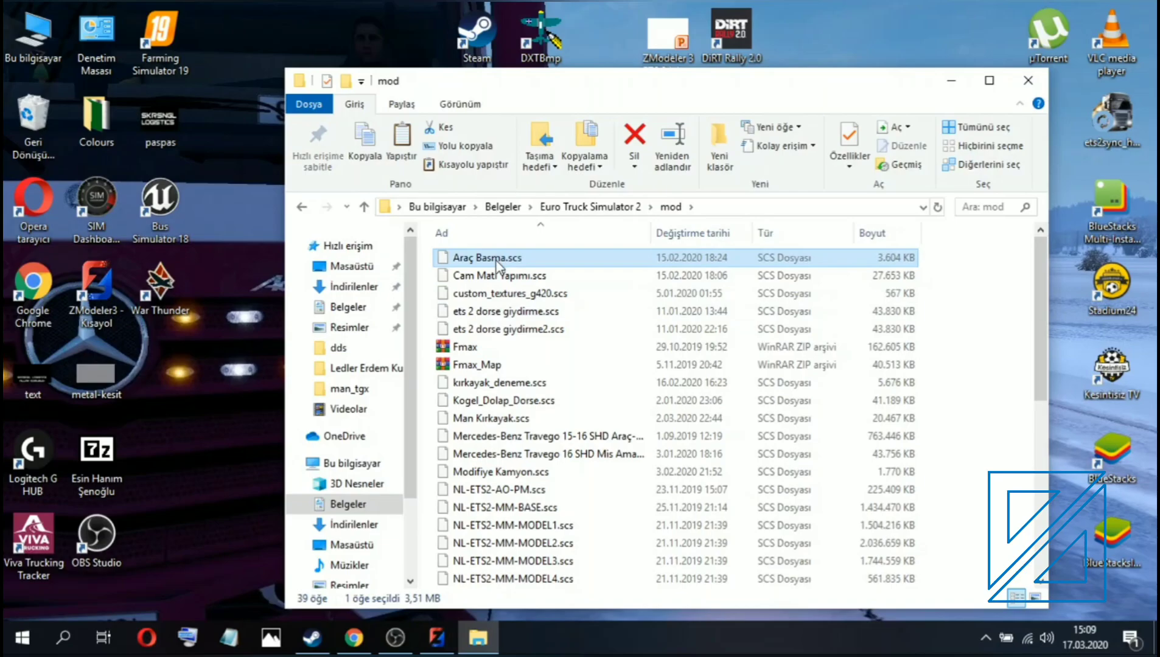
key(Delete)
key(Return)
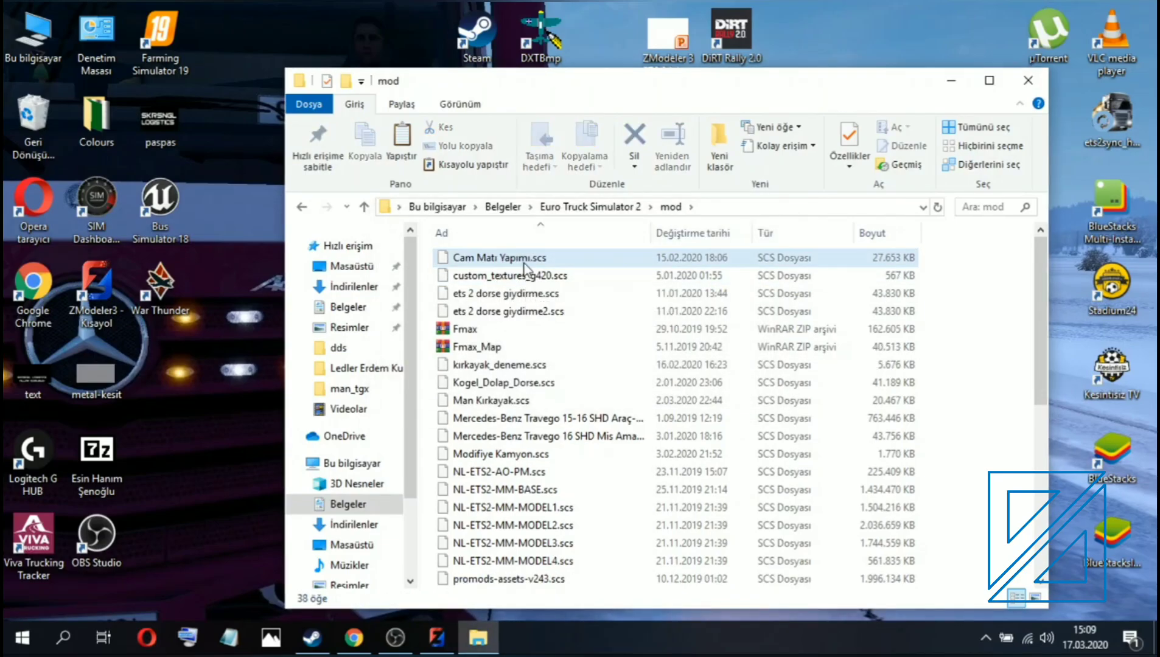
scroll(526, 340, down, 5)
scroll(932, 373, up, 5)
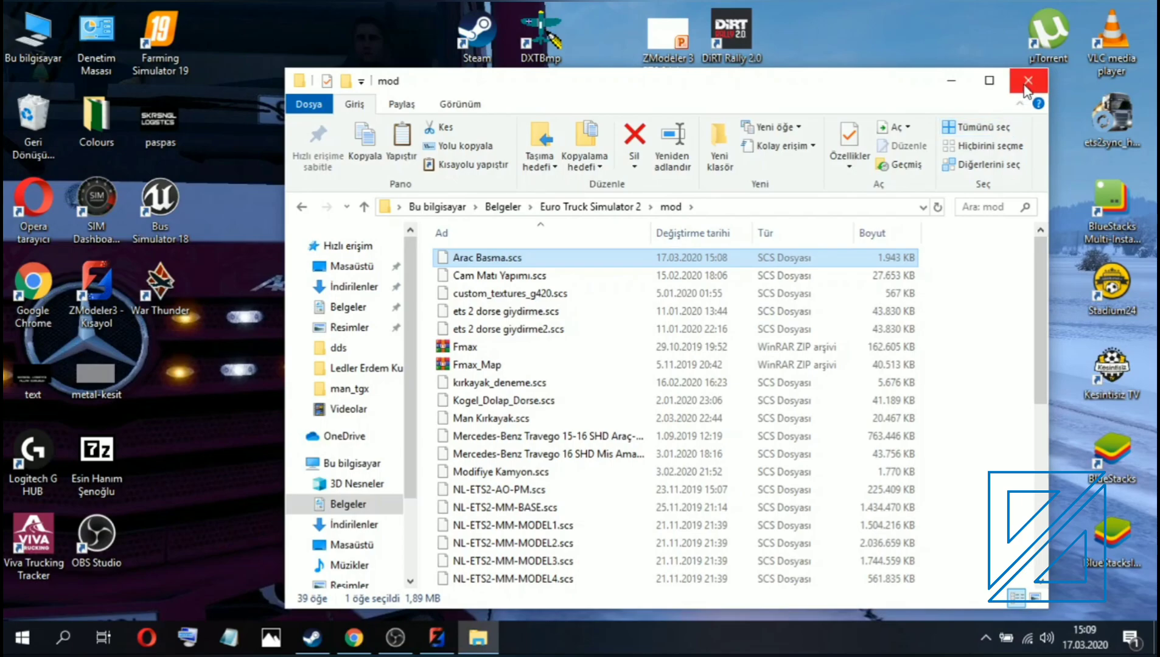
click(1027, 90)
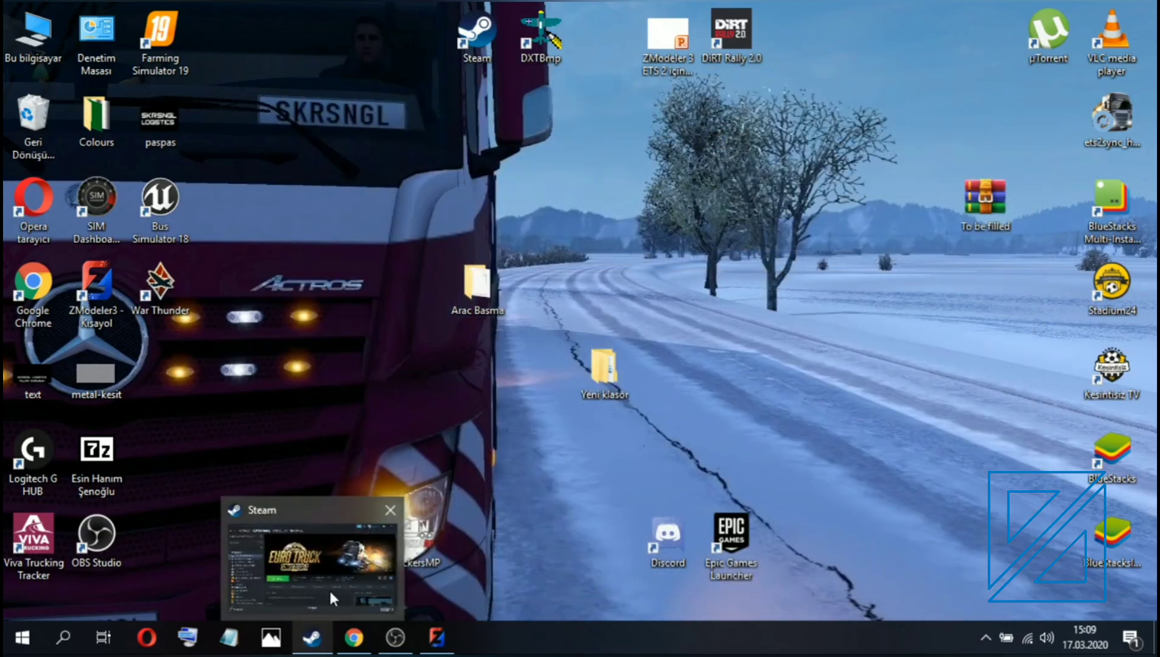
Switch to Euro Truck Simulator 2 and activate the Arac Basma mod for the selected profile in the Mod Manager.
click(395, 637)
click(1146, 511)
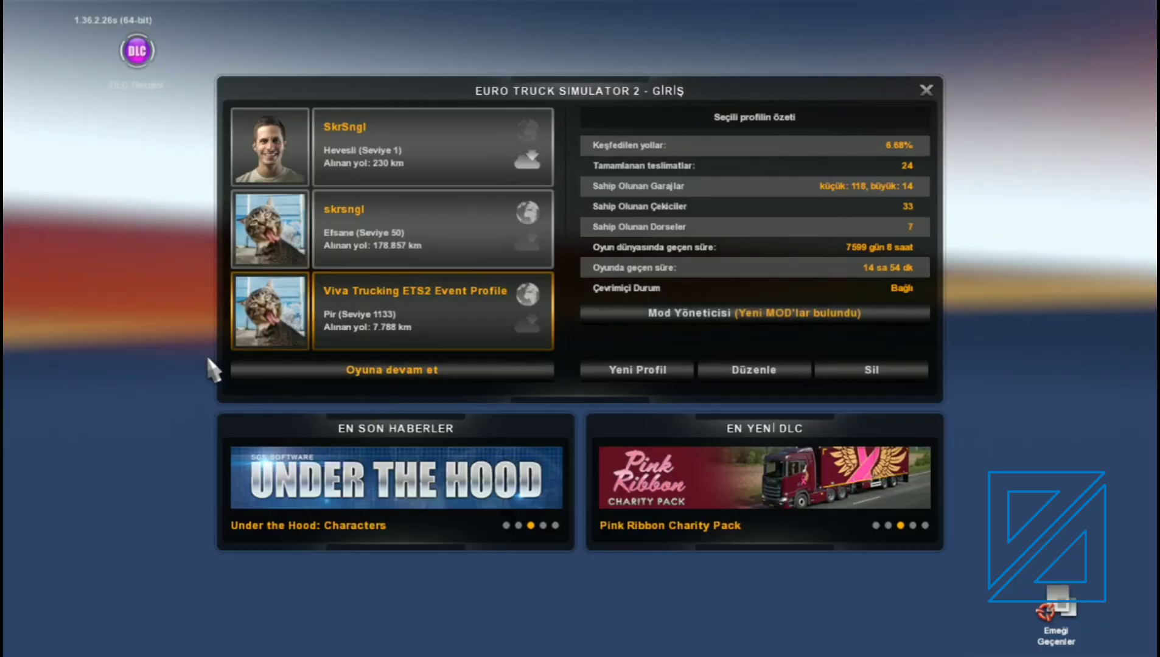
click(742, 314)
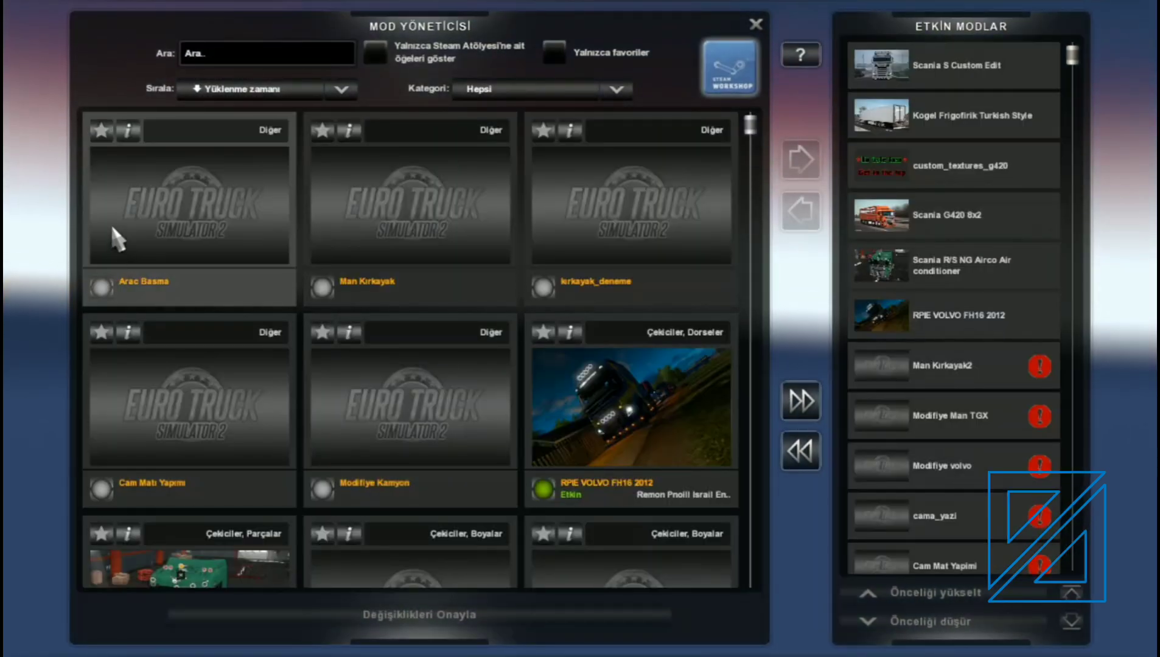
double_click(115, 237)
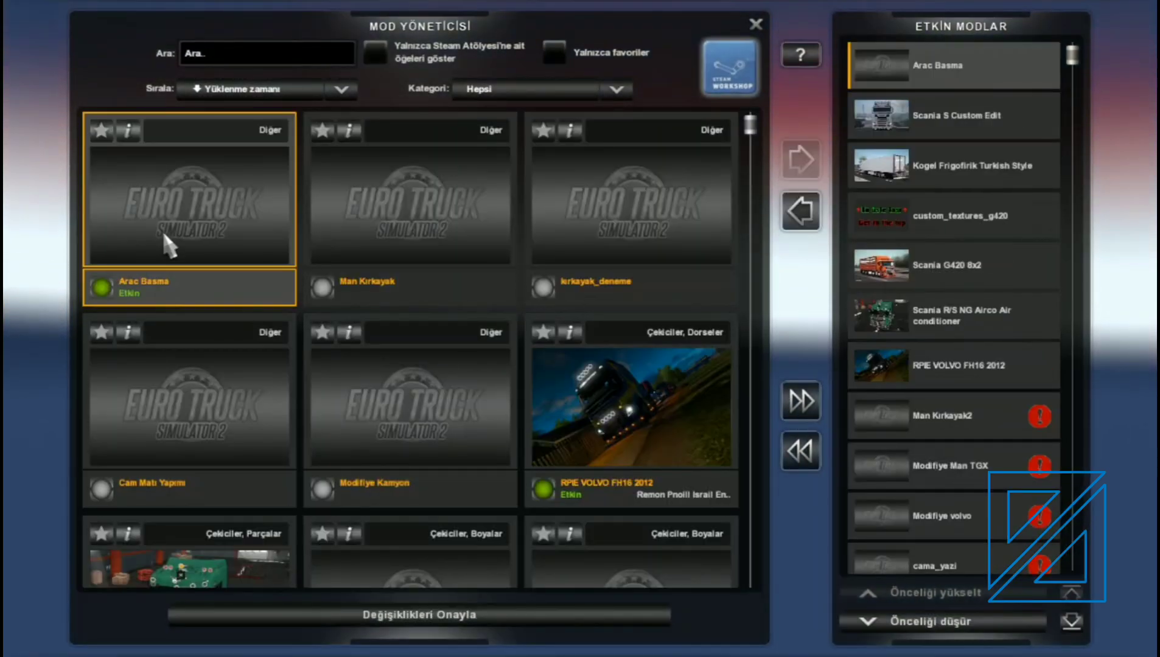
click(426, 615)
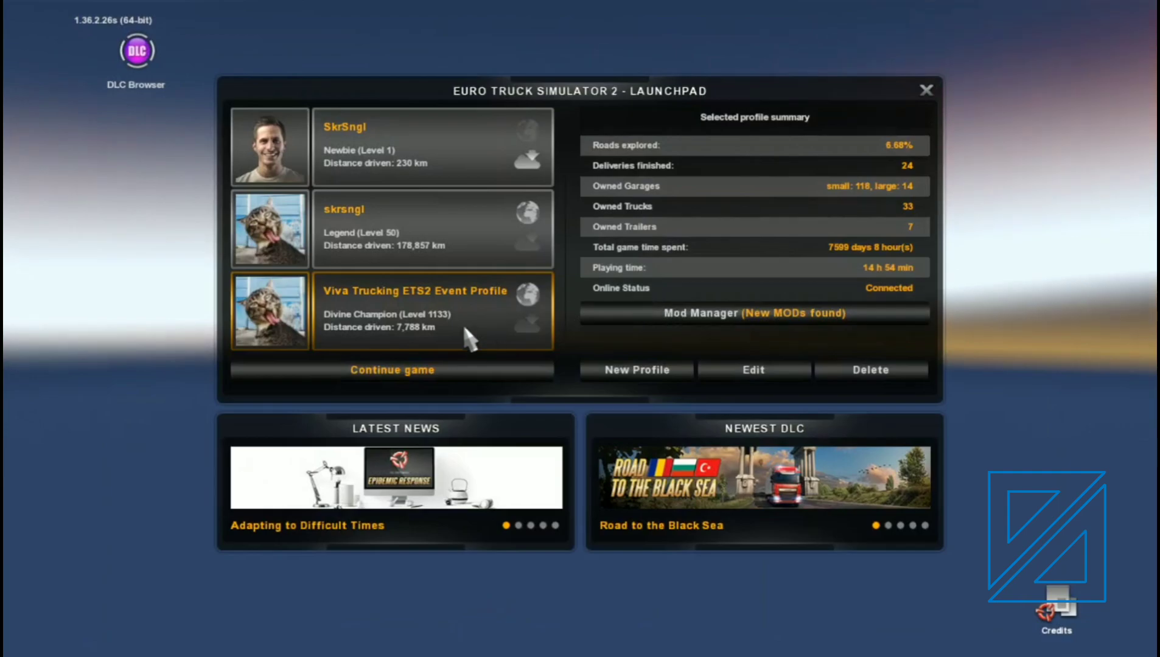
Continue the selected profile's game and open the online truck purchase for the discovered MAN dealer.
click(397, 370)
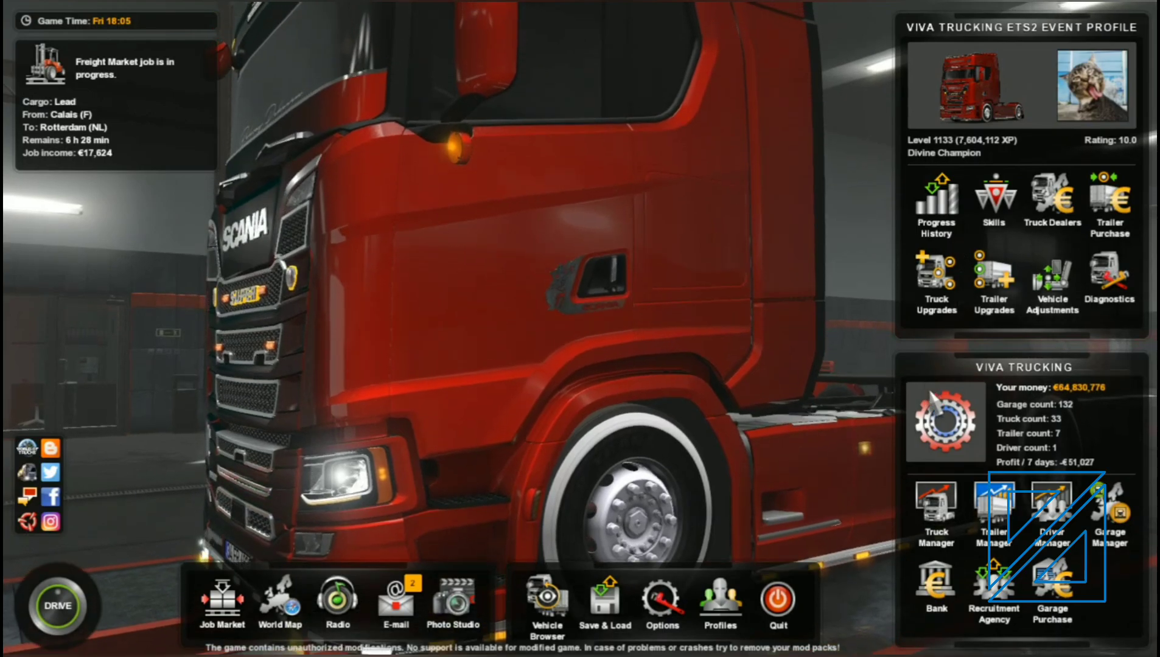
click(1056, 214)
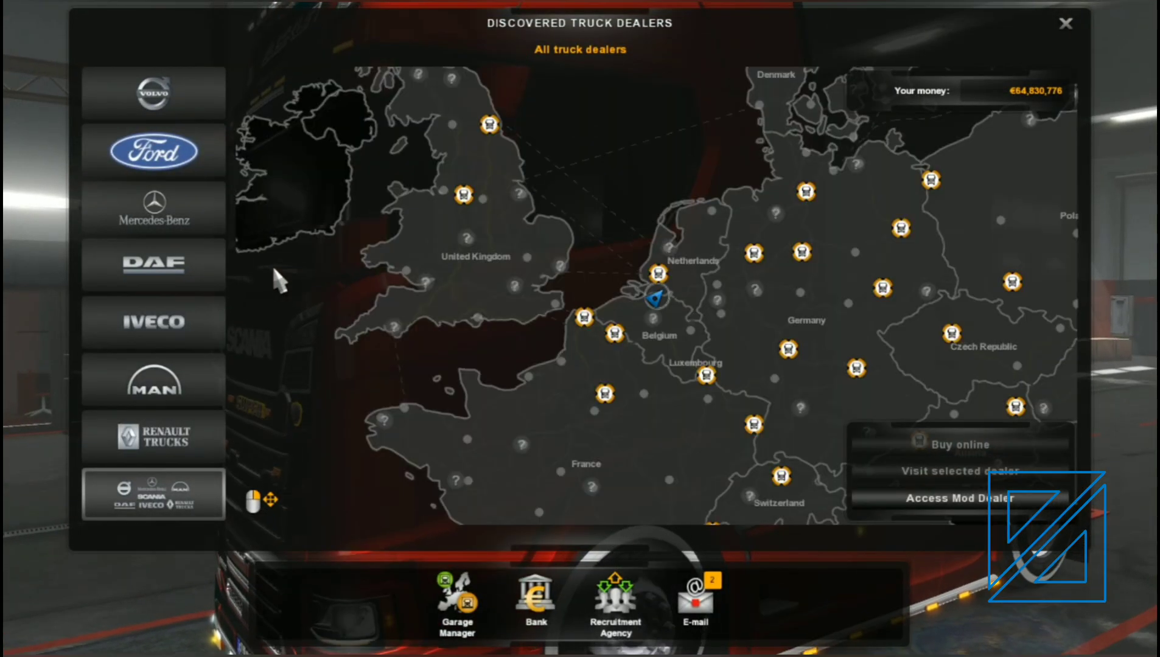
click(155, 385)
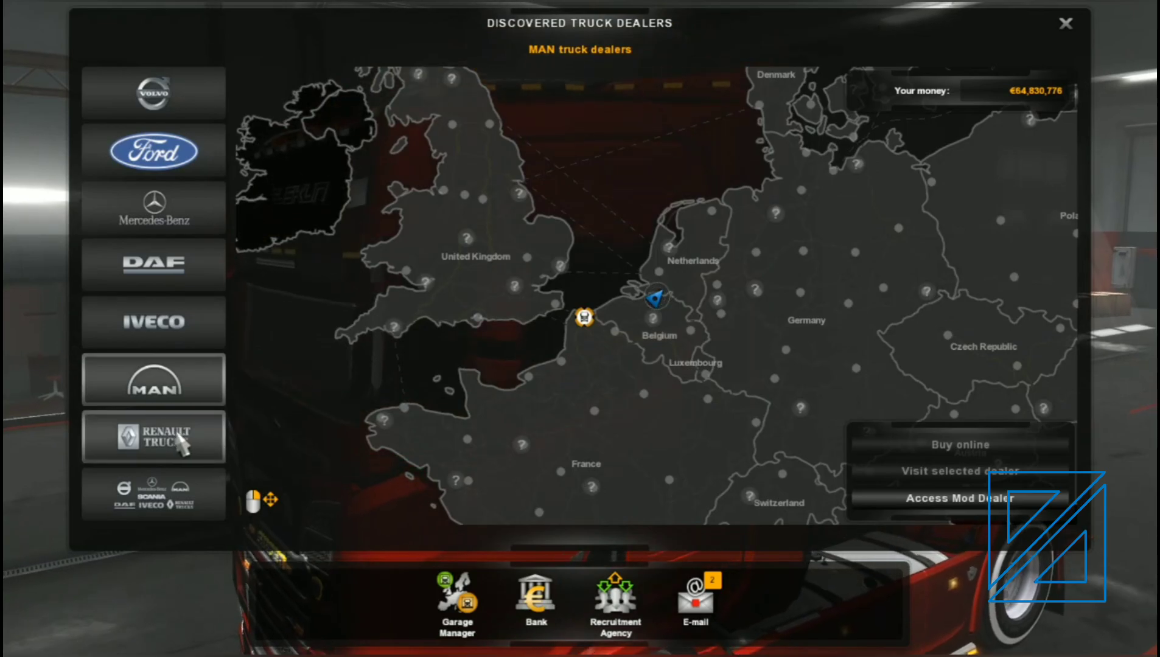
click(181, 444)
click(157, 325)
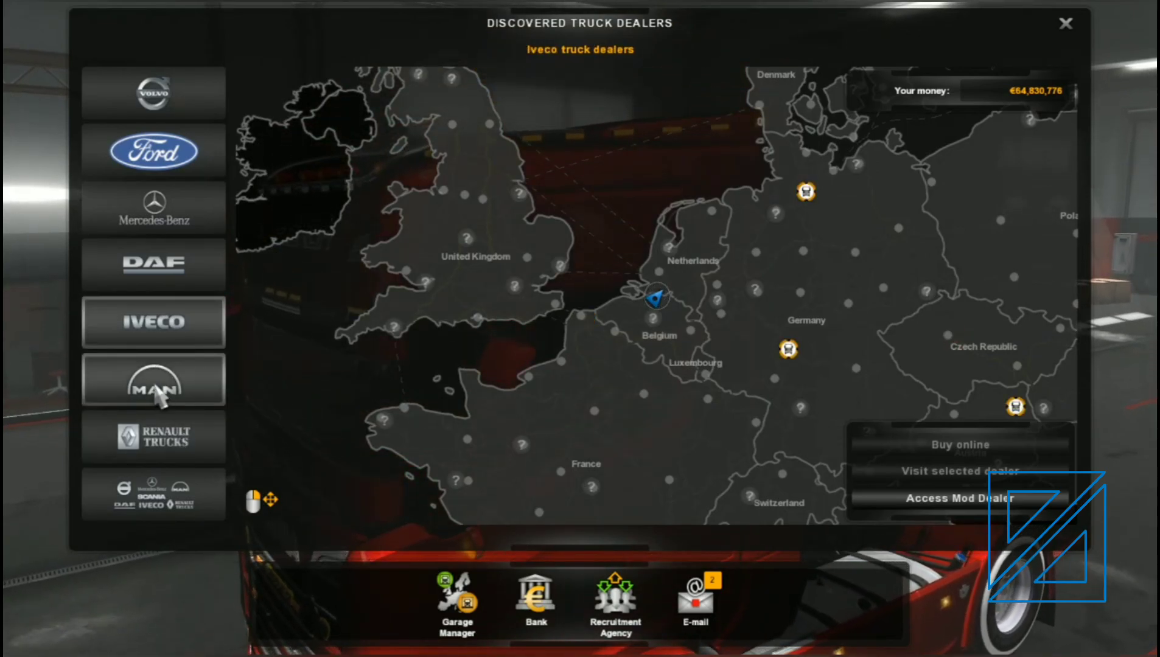
click(160, 395)
click(584, 317)
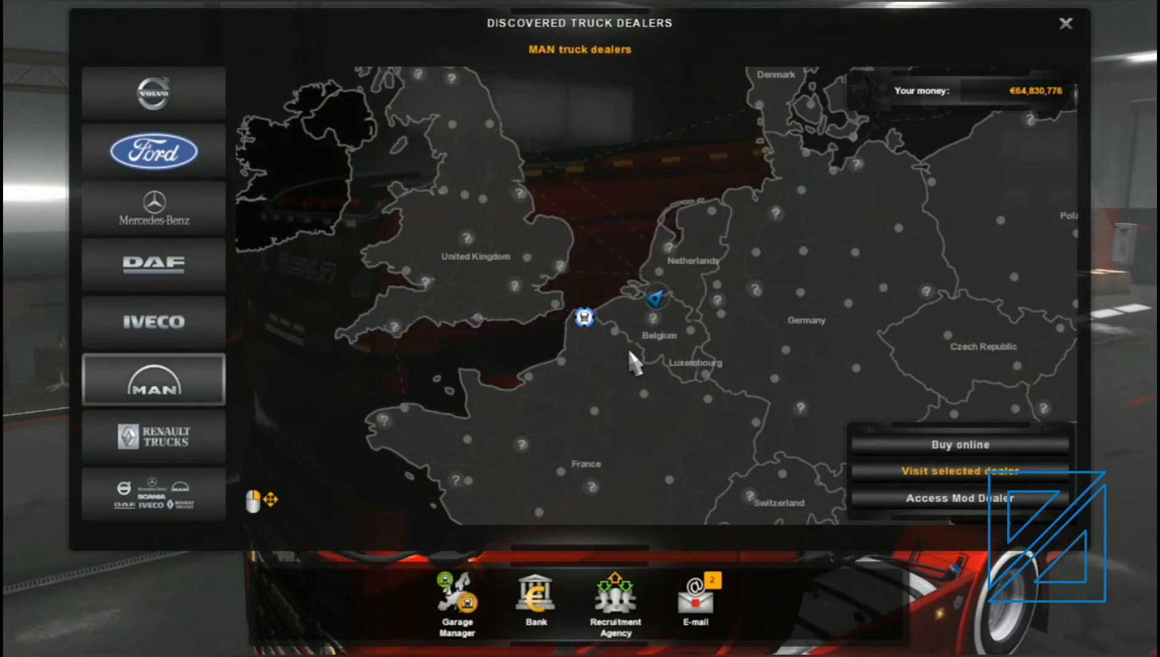
click(950, 446)
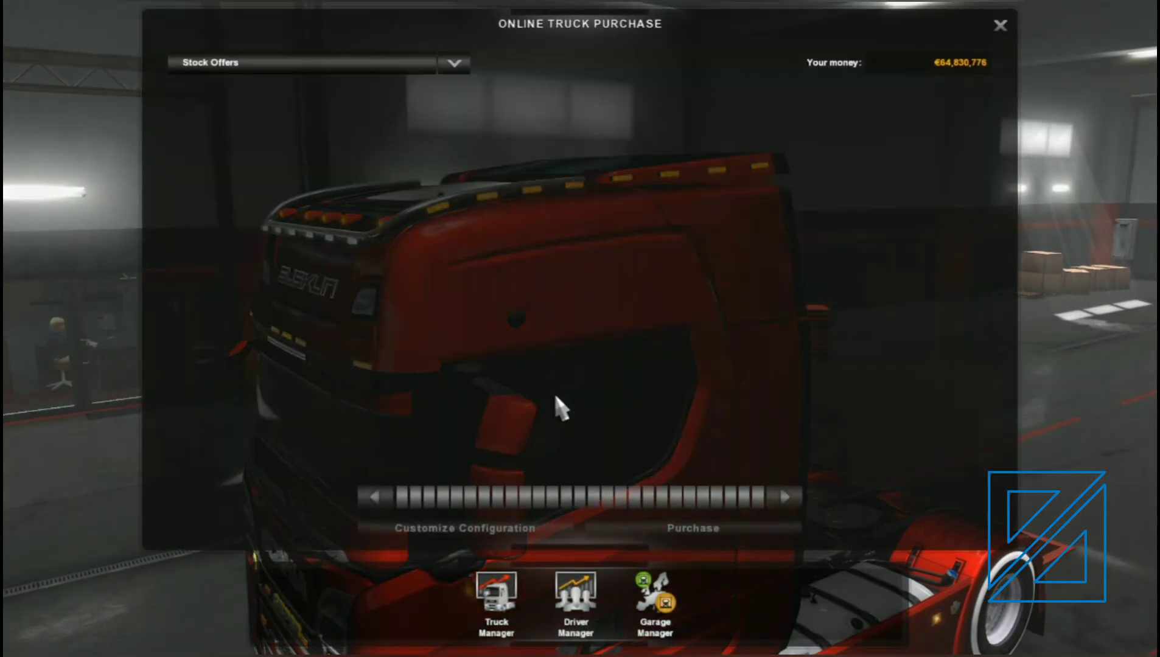